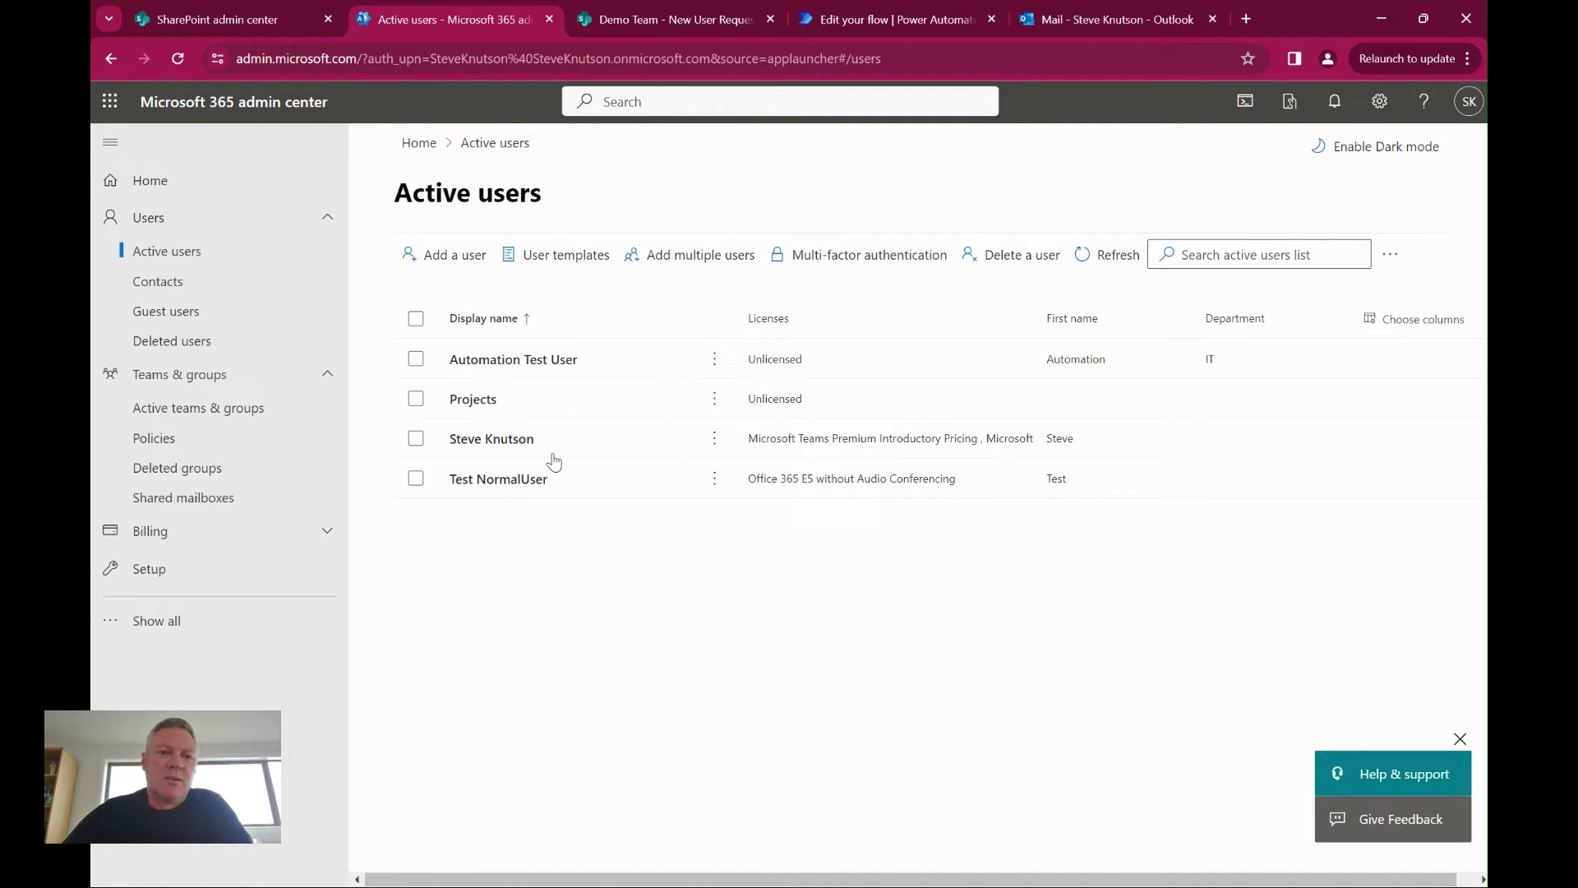
Open the single Christchurch request in the New User Request list, review its details, and close it
click(672, 20)
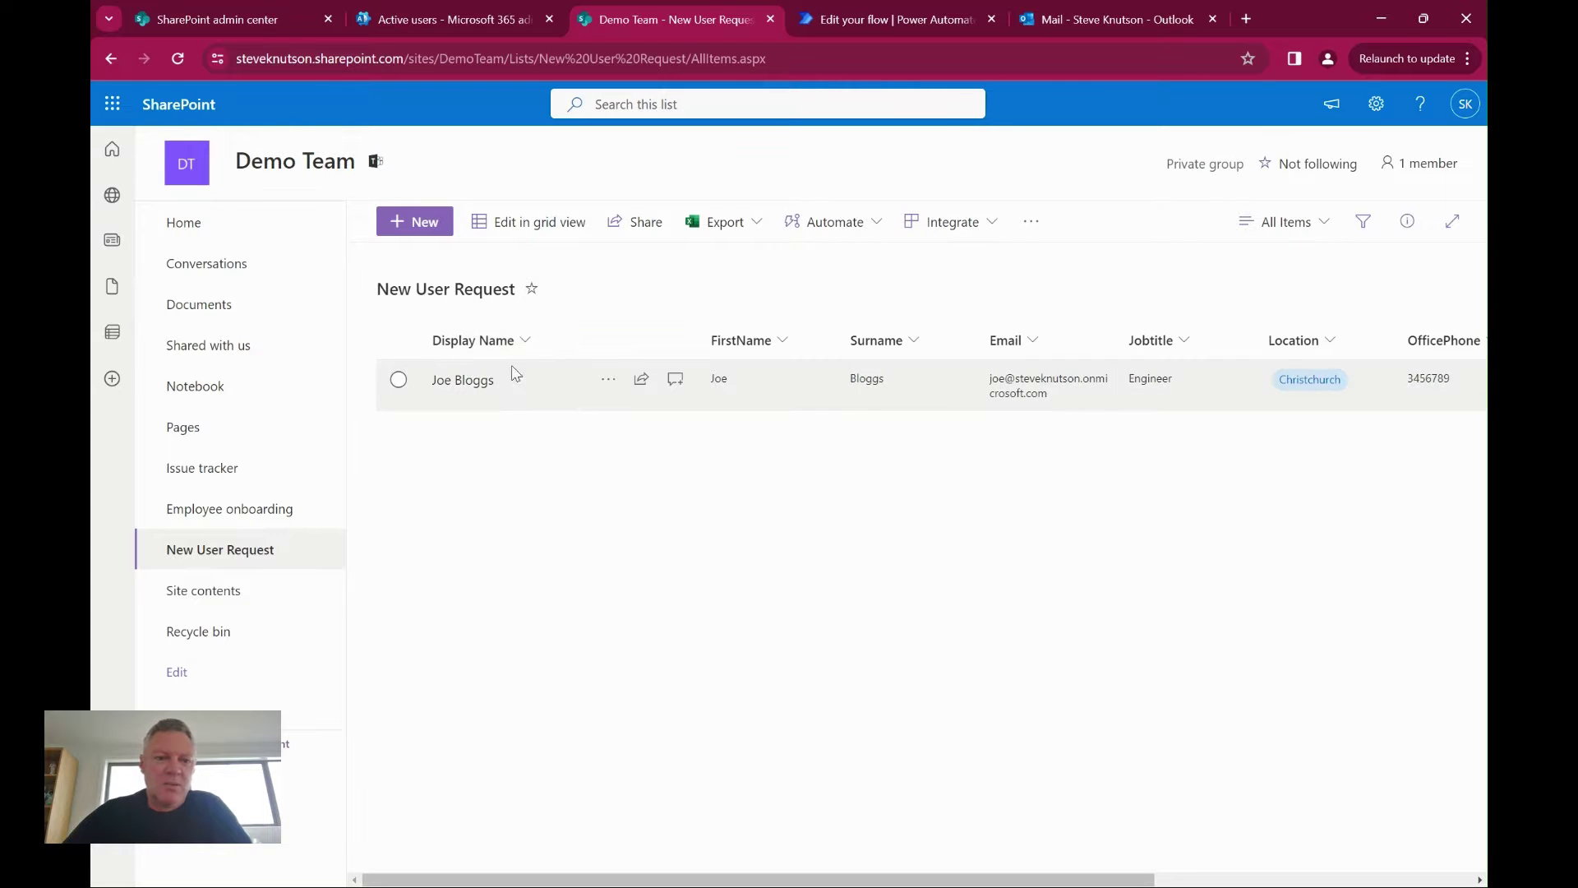
click(486, 390)
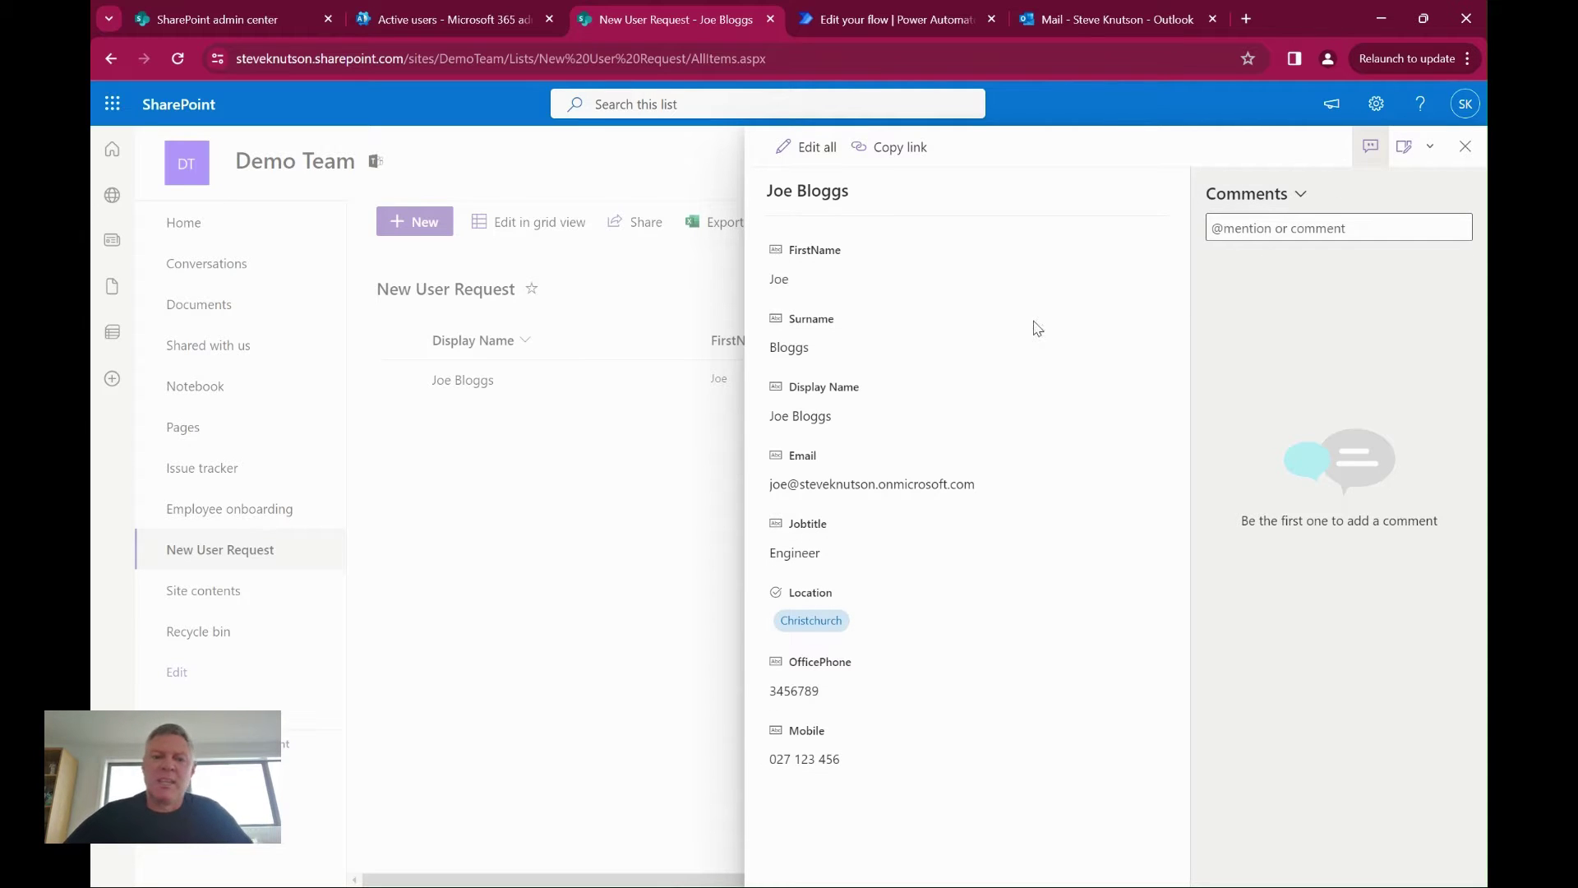
click(1466, 146)
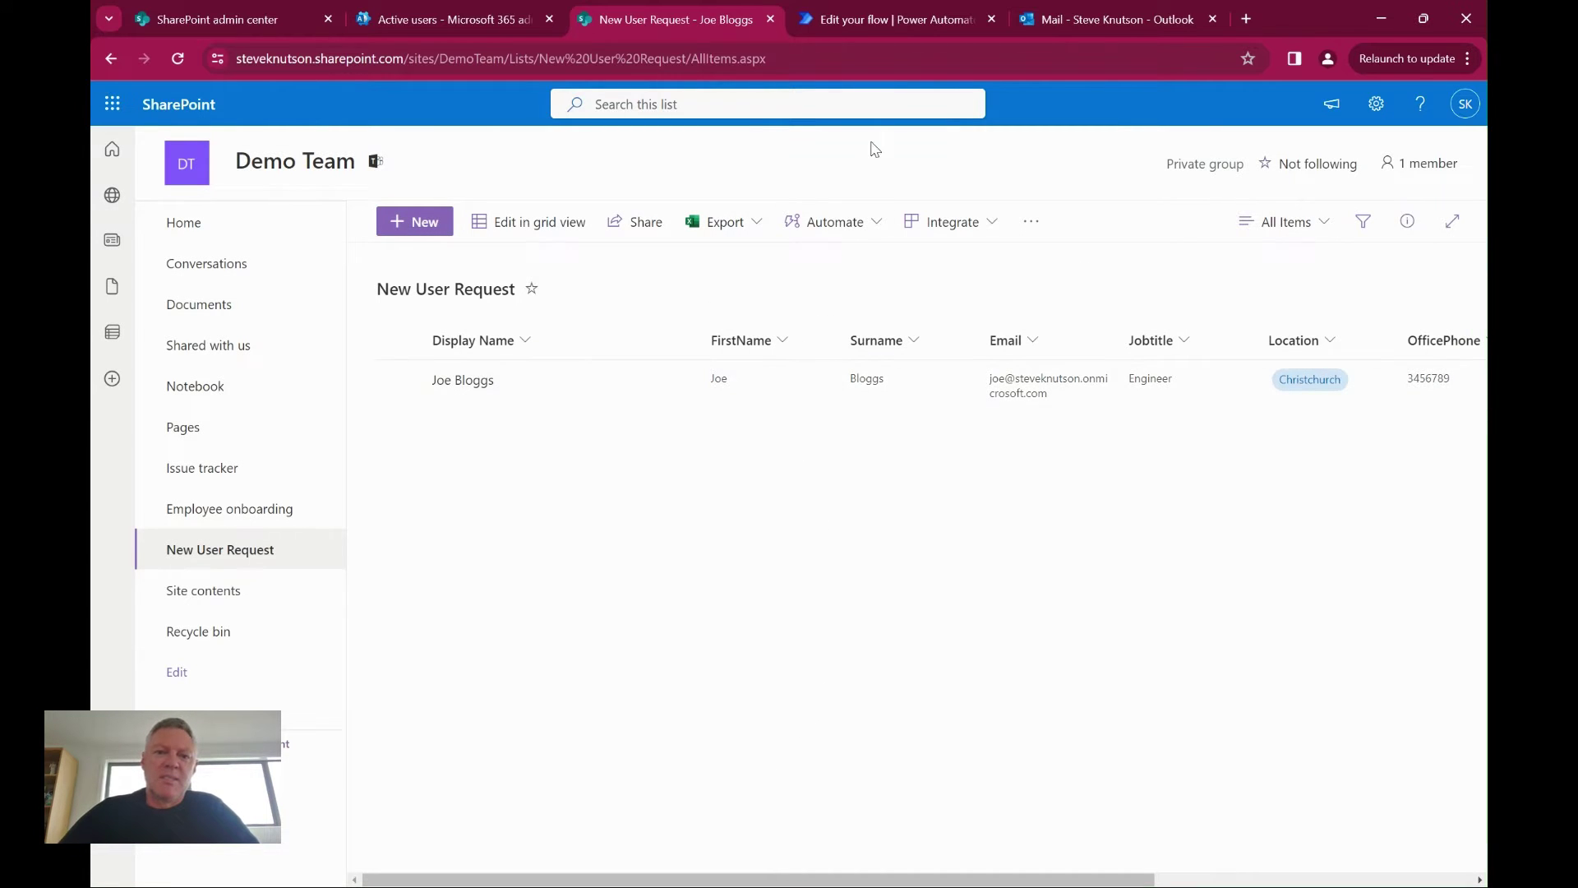
In the New User Creation flow, view the Create Password substring(utcNow(), 20, 8) expression
click(873, 19)
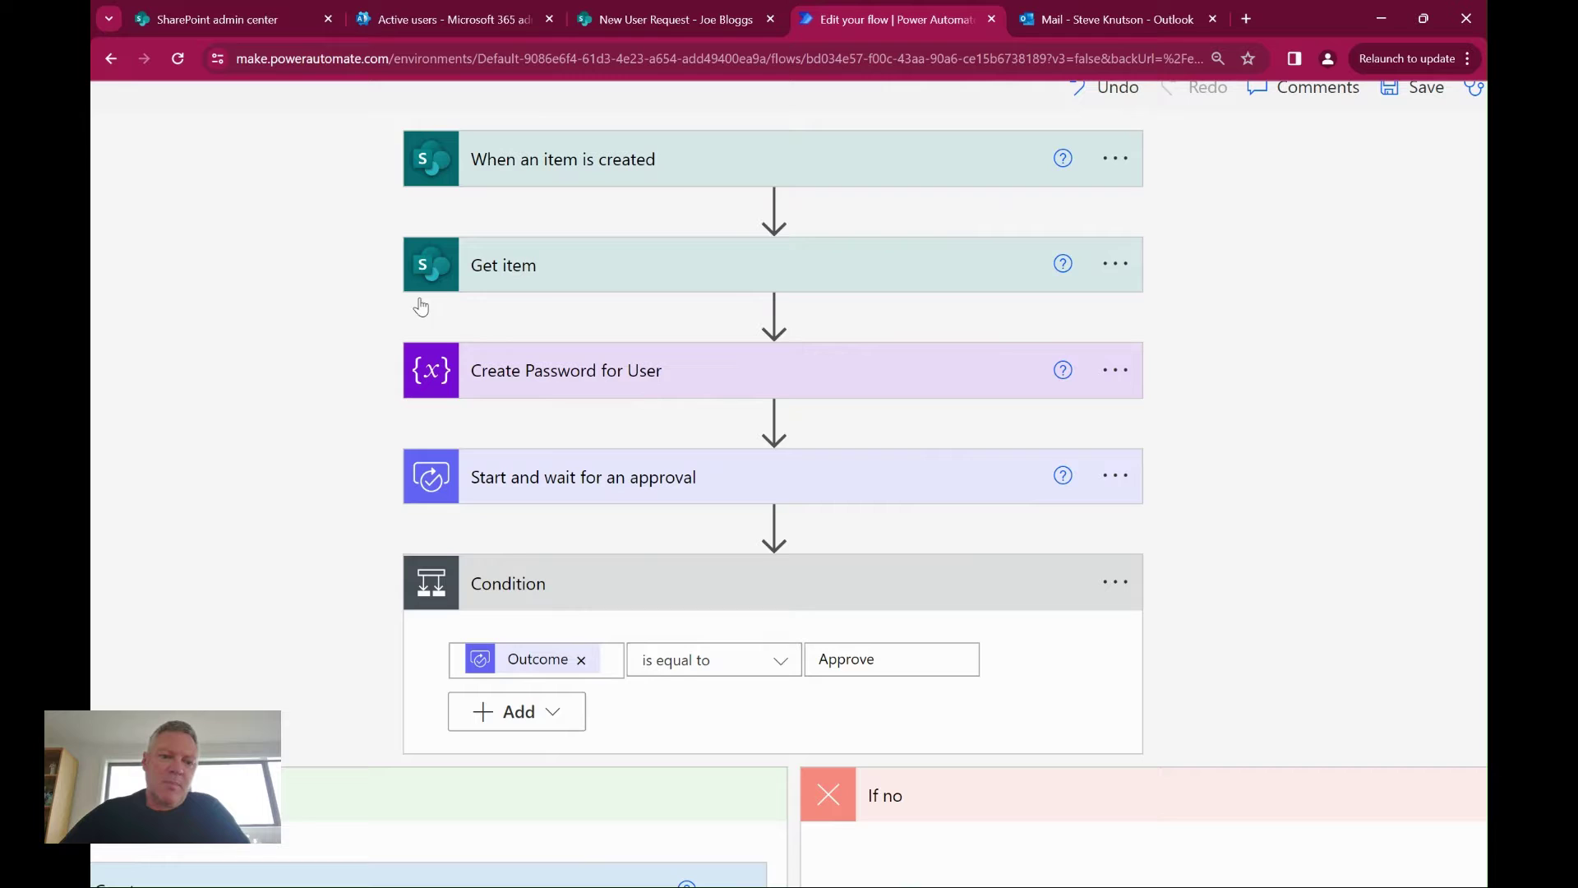
click(684, 383)
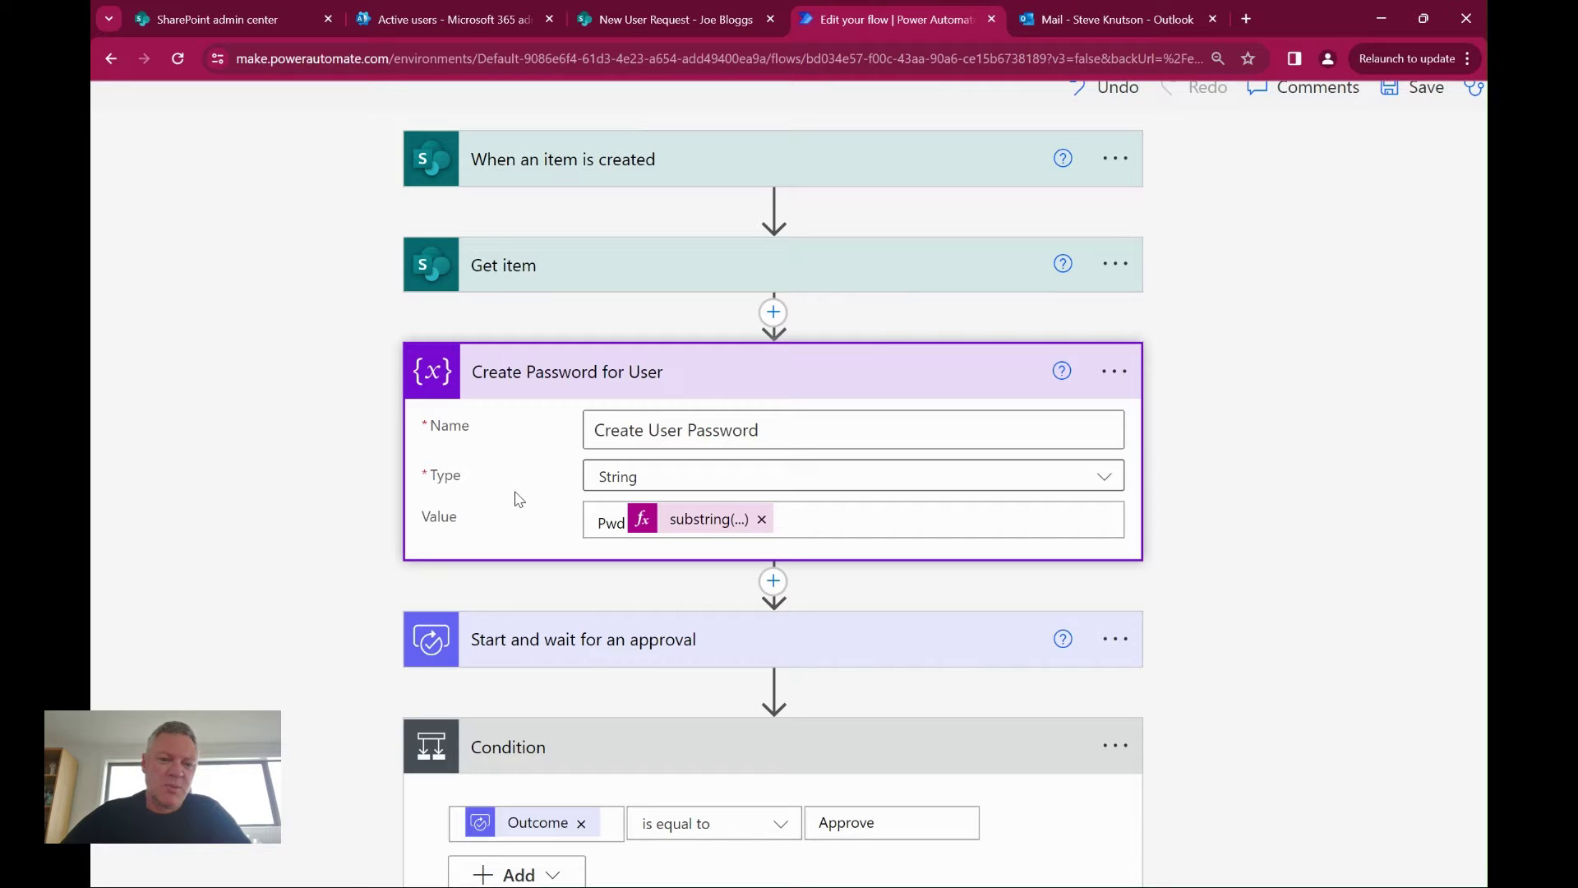
click(677, 521)
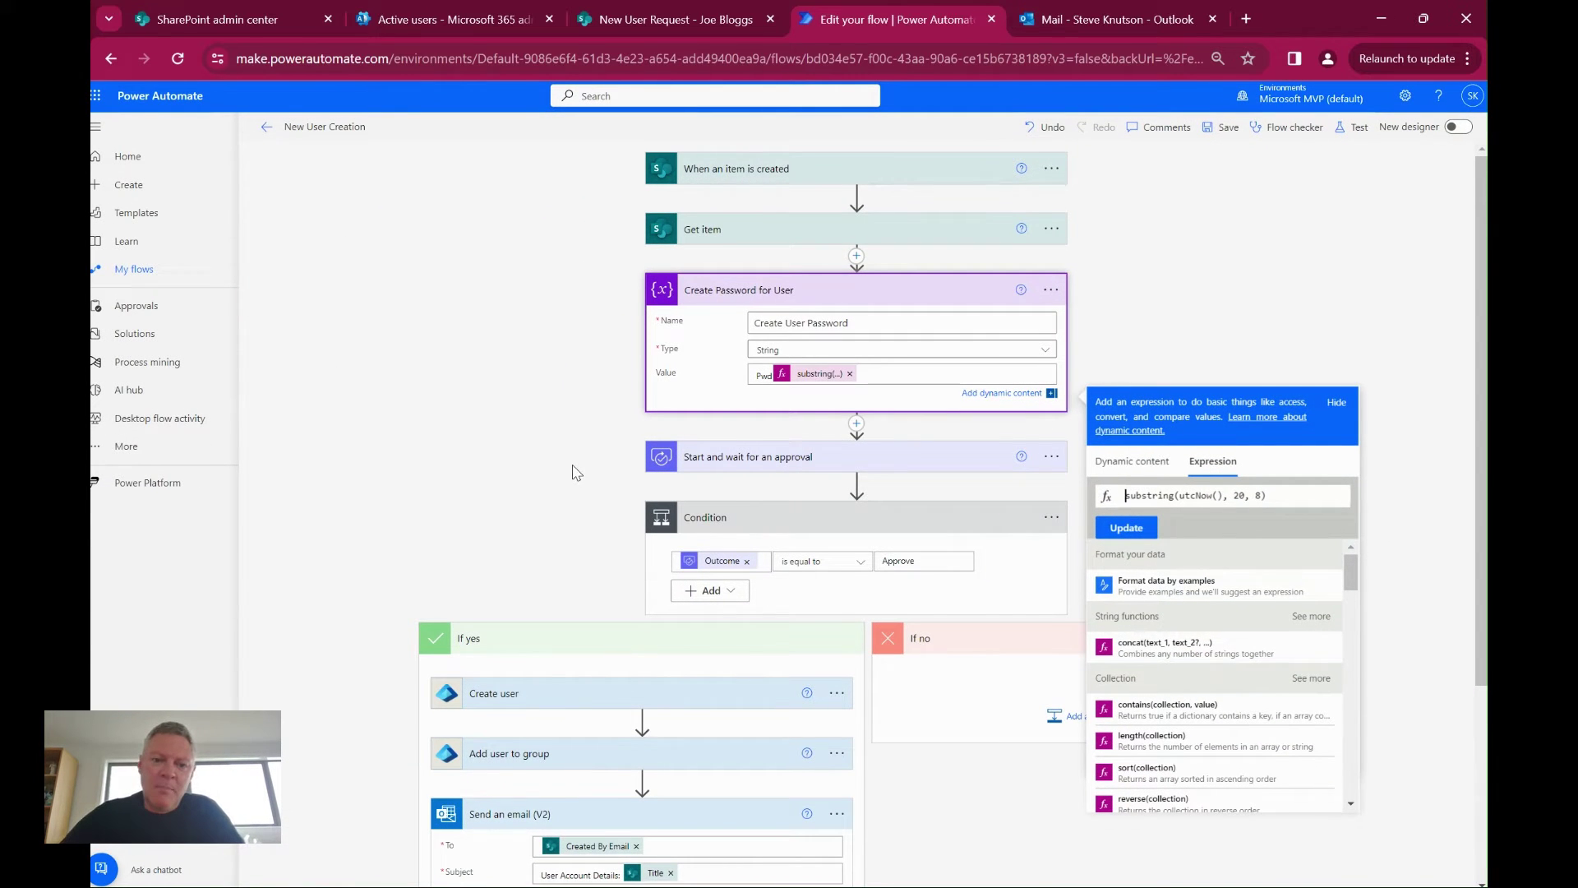
scroll(575, 469, down, 2)
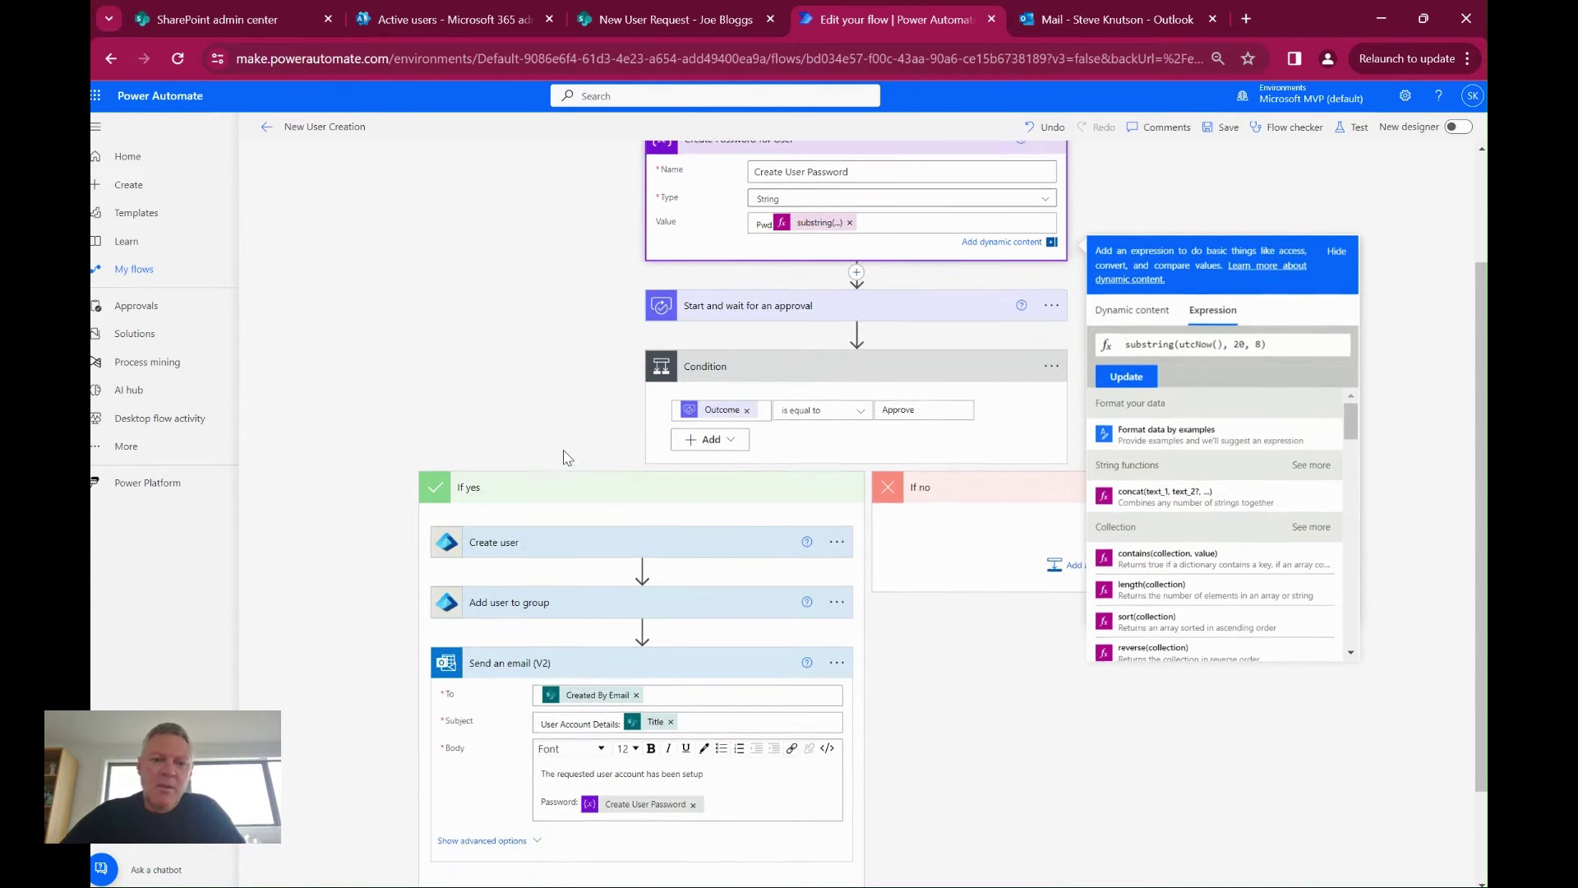
click(503, 399)
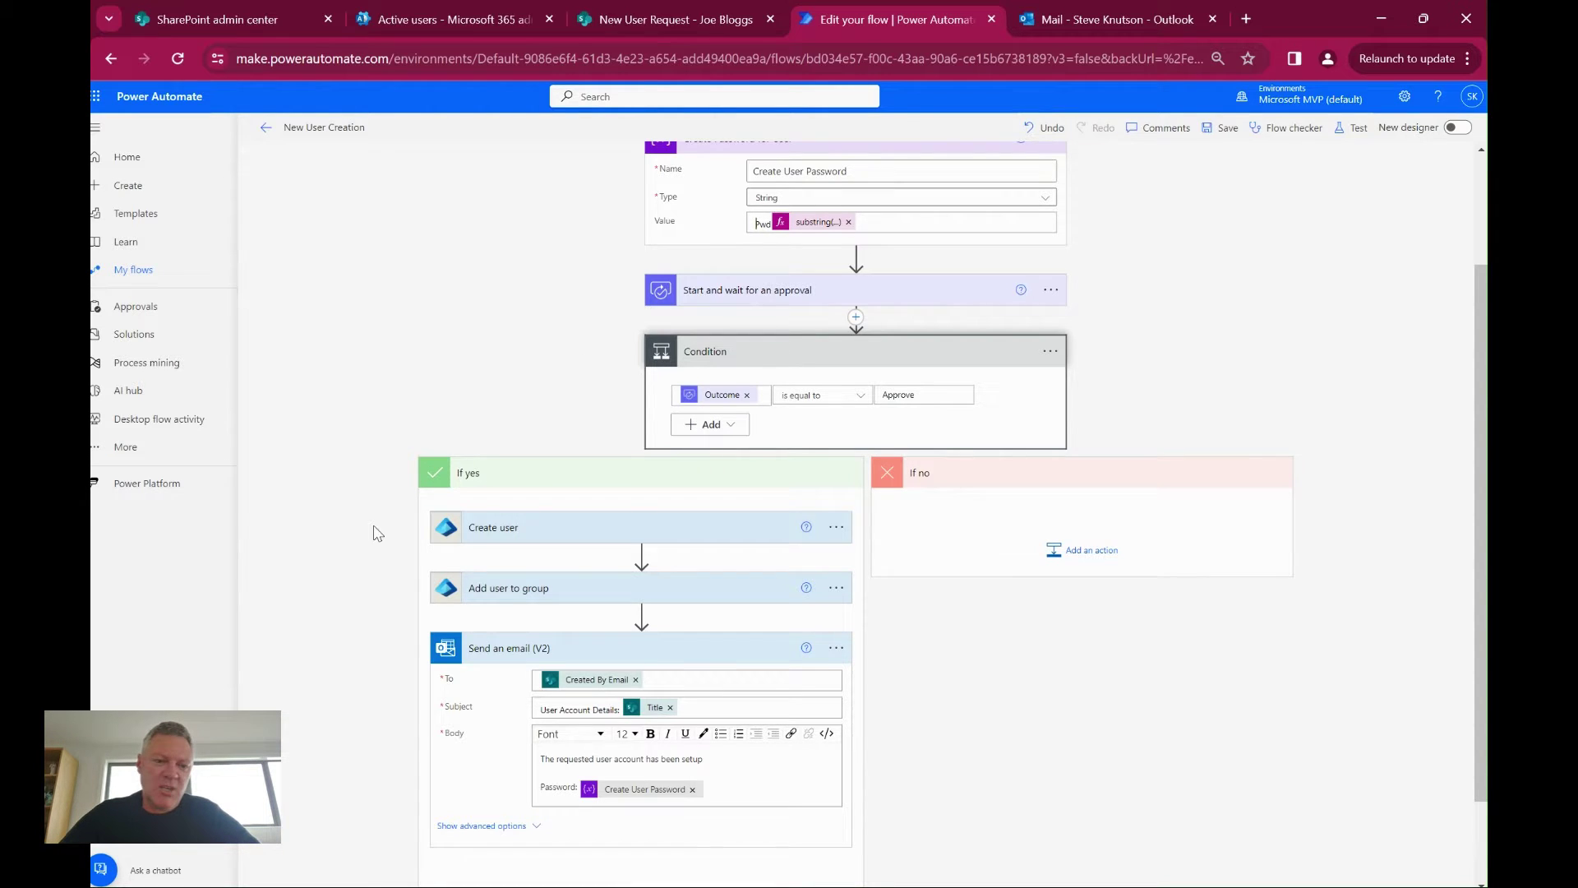
Scroll down and collapse the Send an email (V2) card in the Approve branch
scroll(381, 521, down, 2)
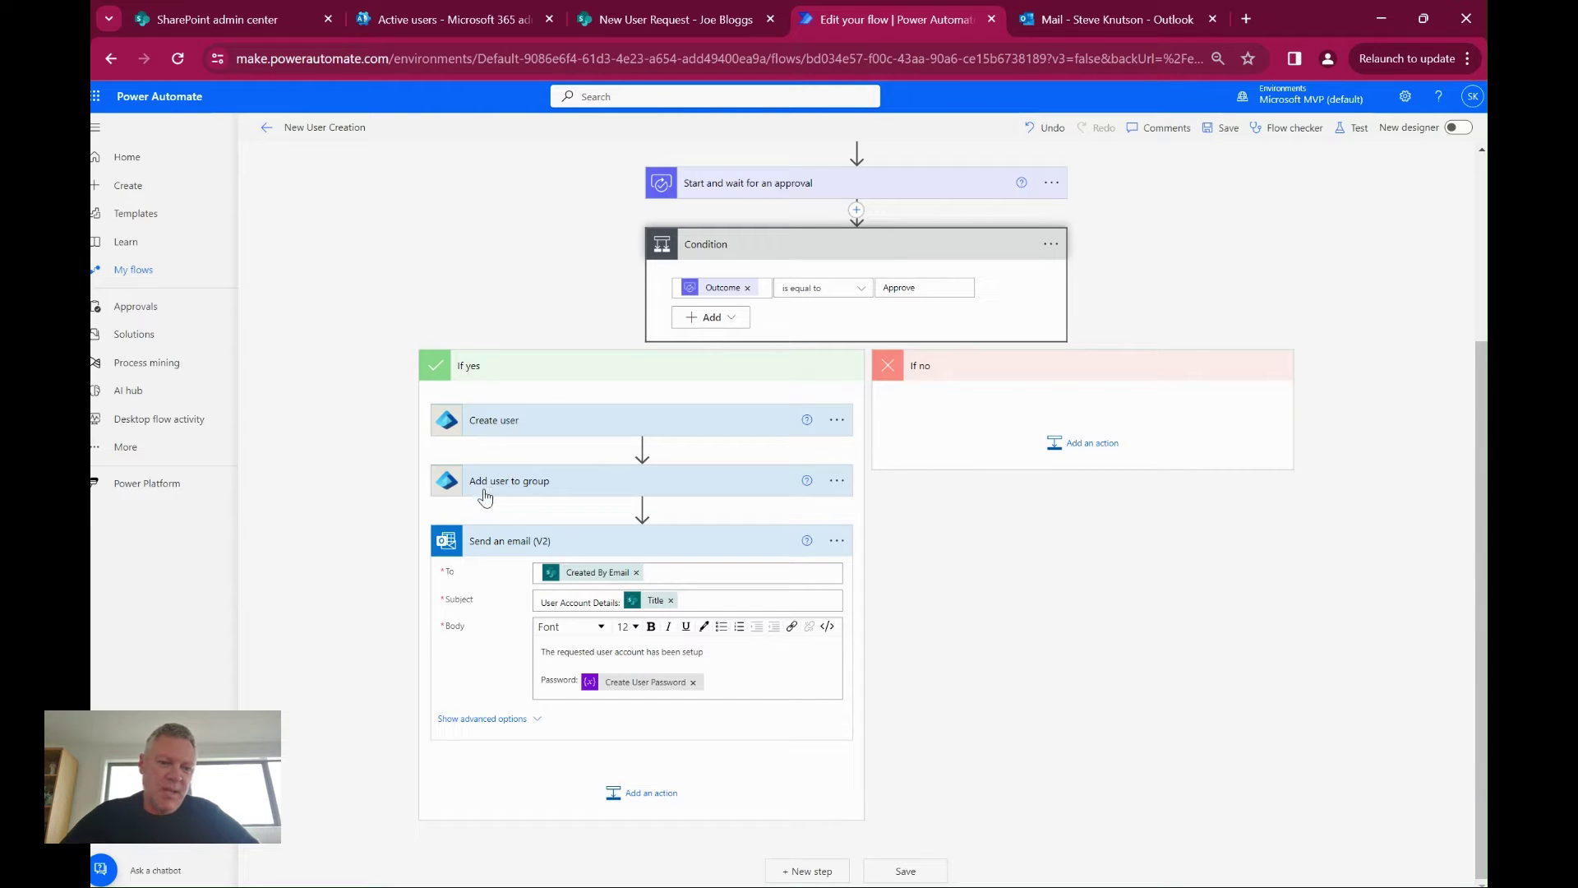
click(589, 547)
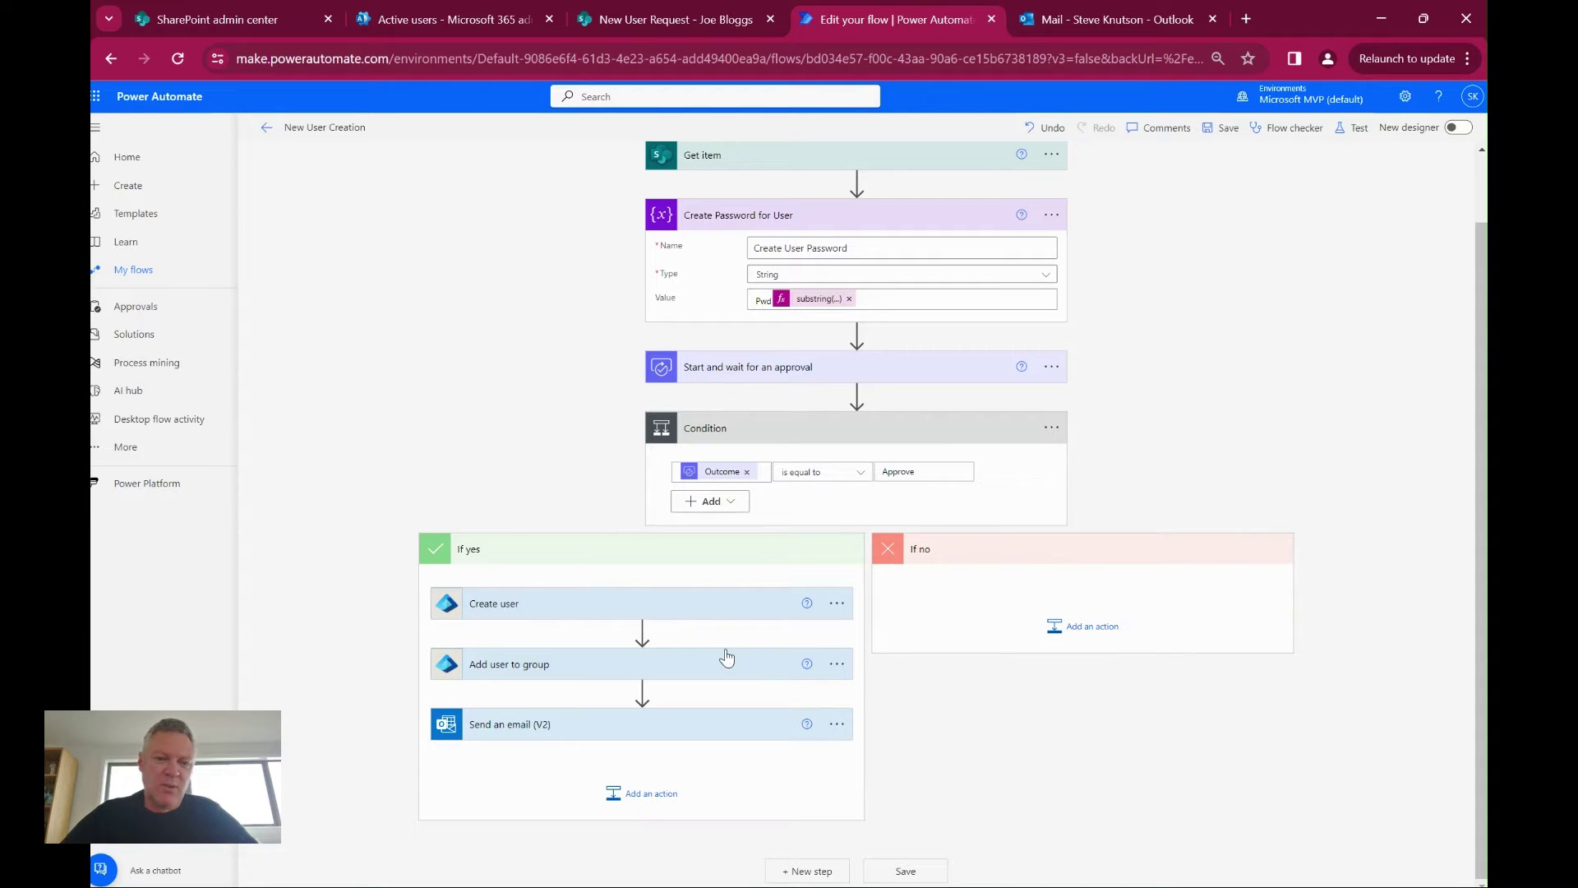
Add an action after Add user to group and pick the Microsoft Entra ID connector via an 'entra' search
click(642, 692)
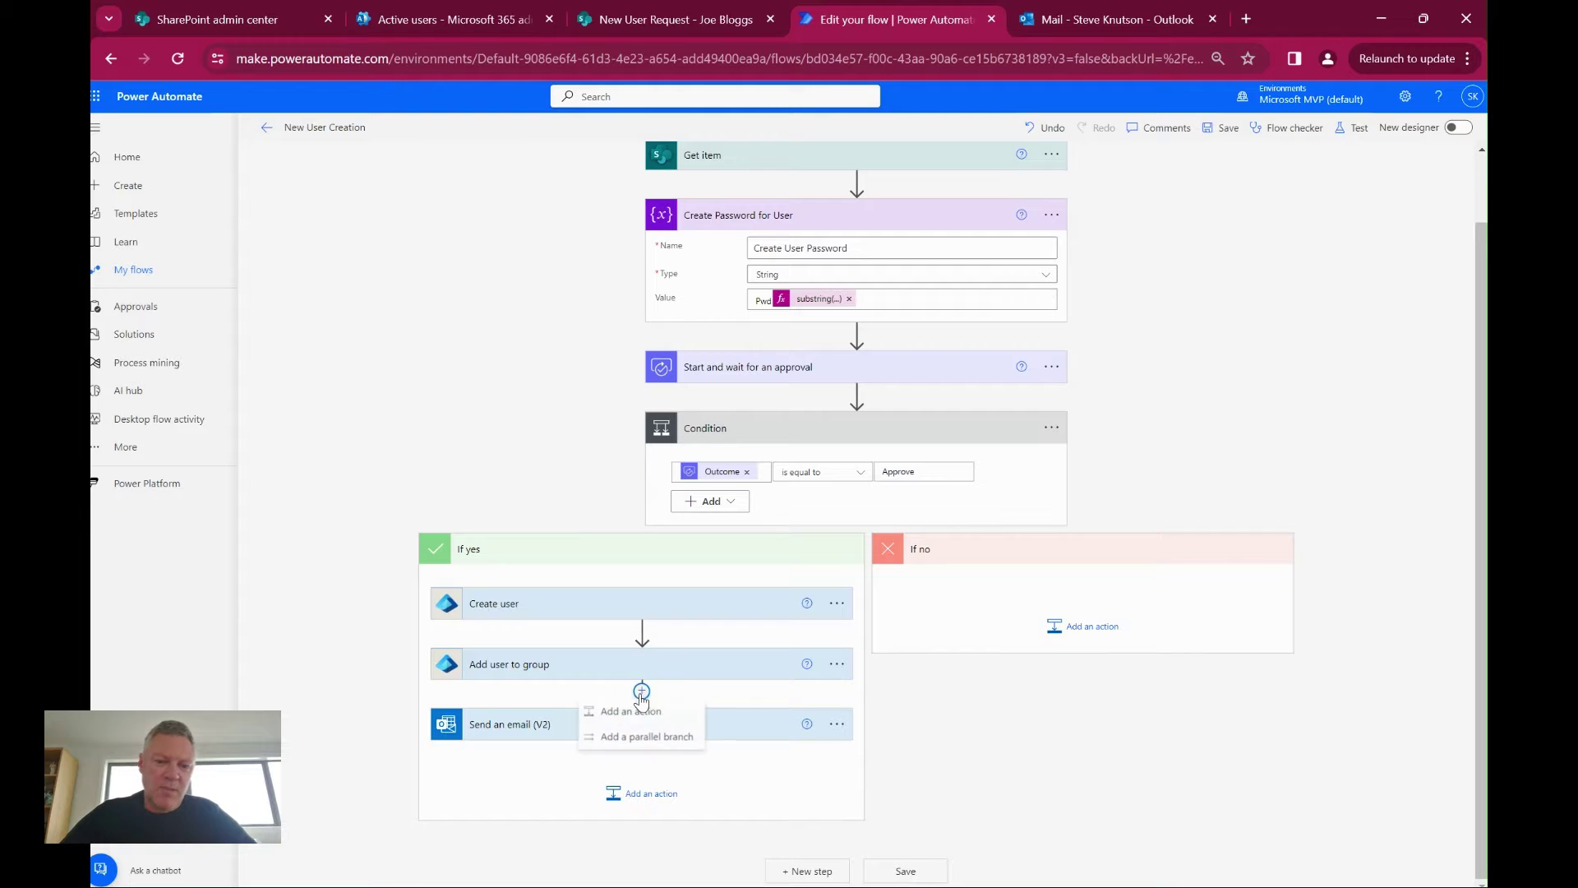
click(631, 712)
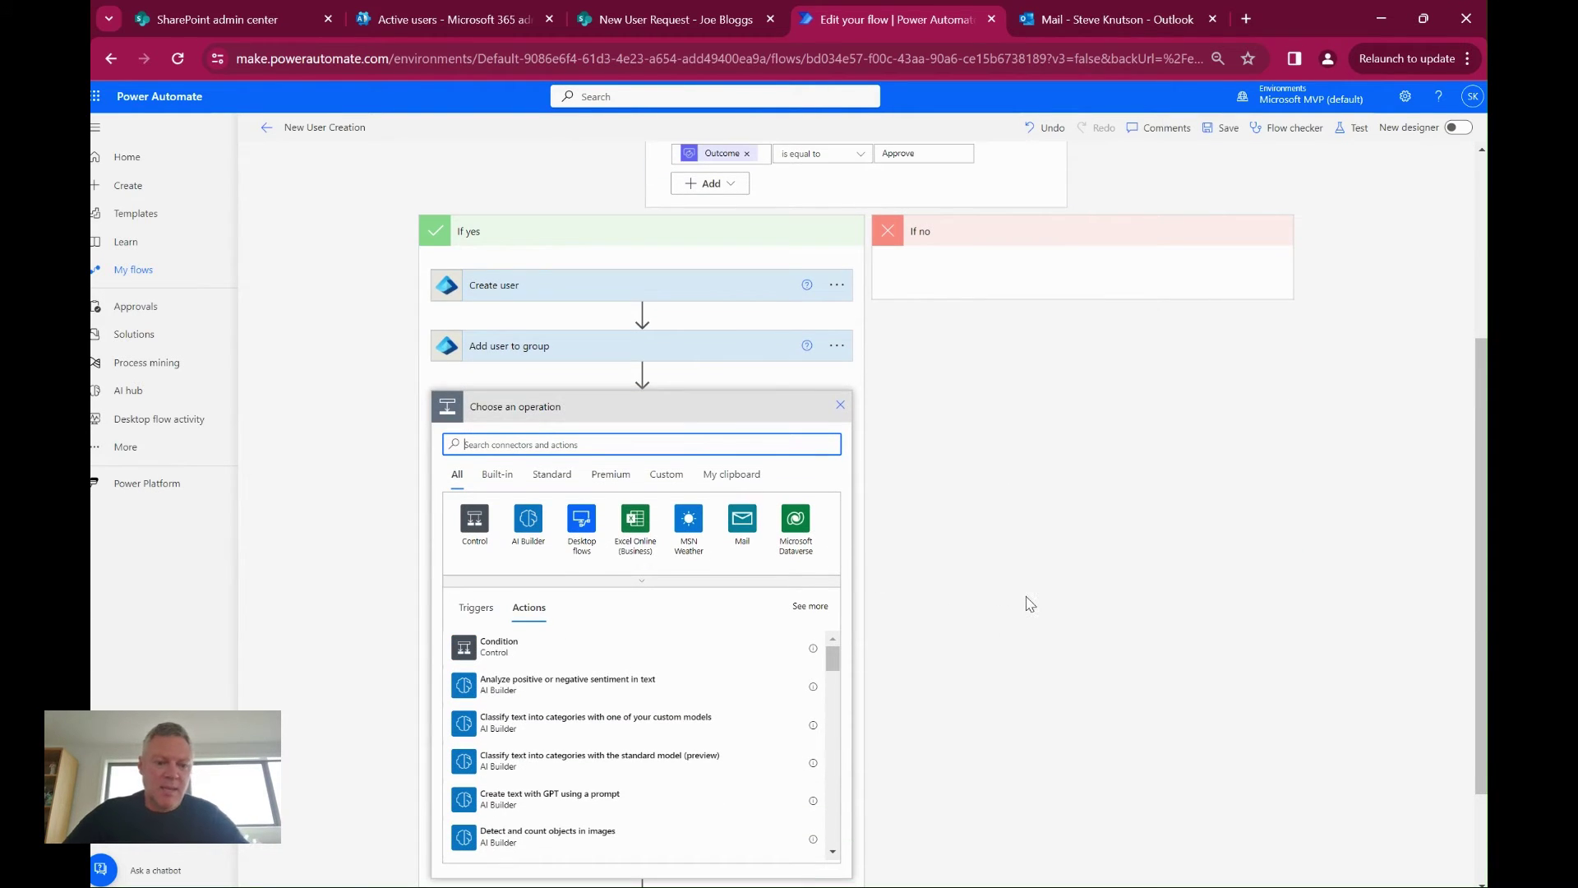
text(entra)
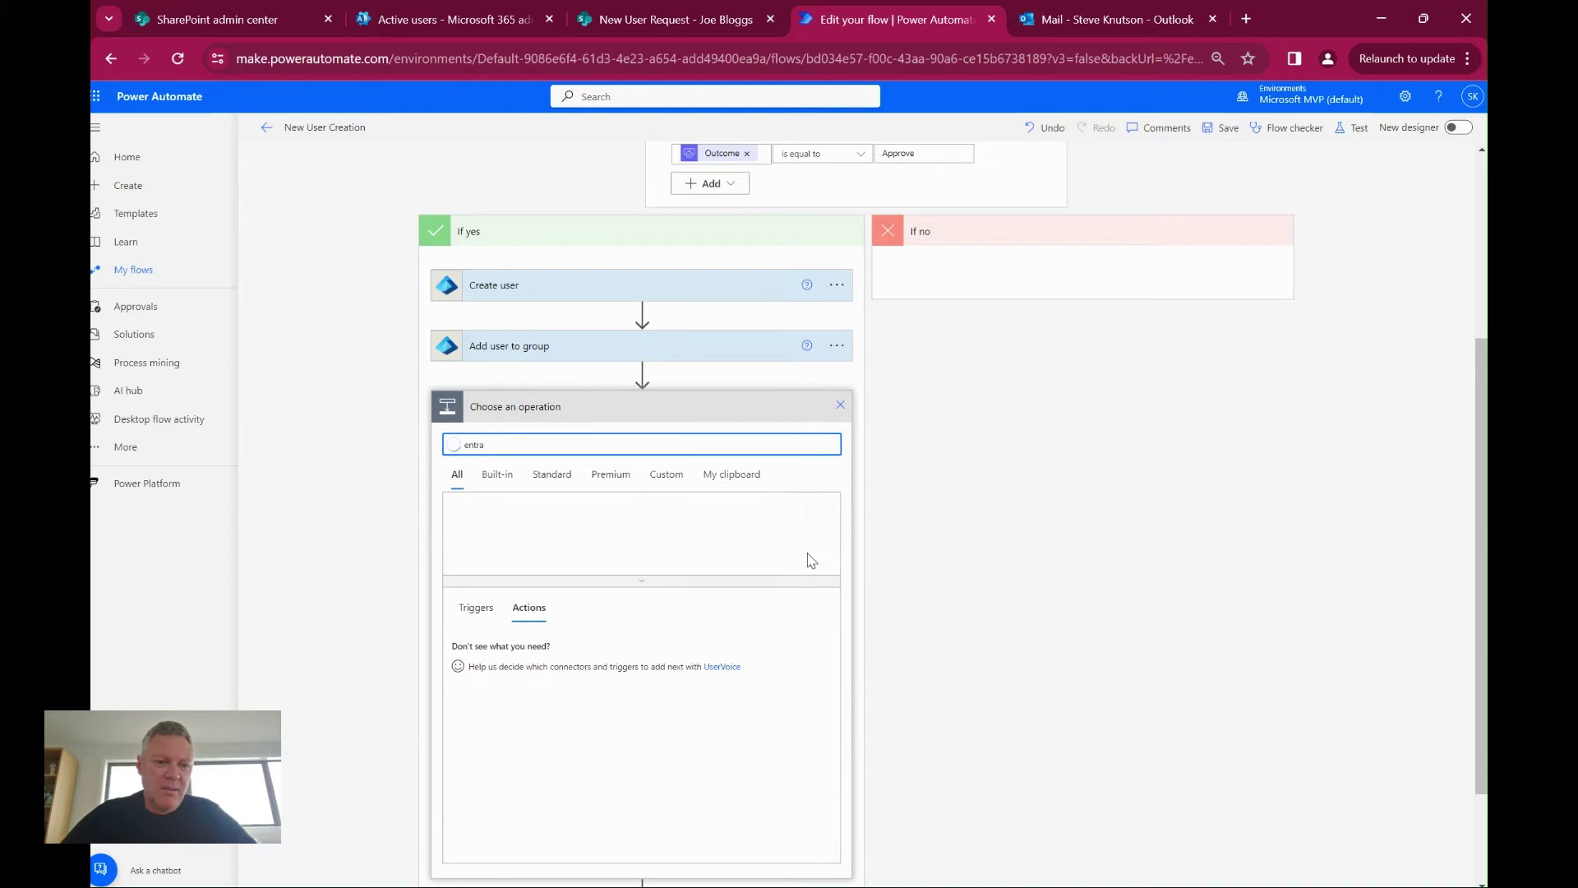
click(487, 531)
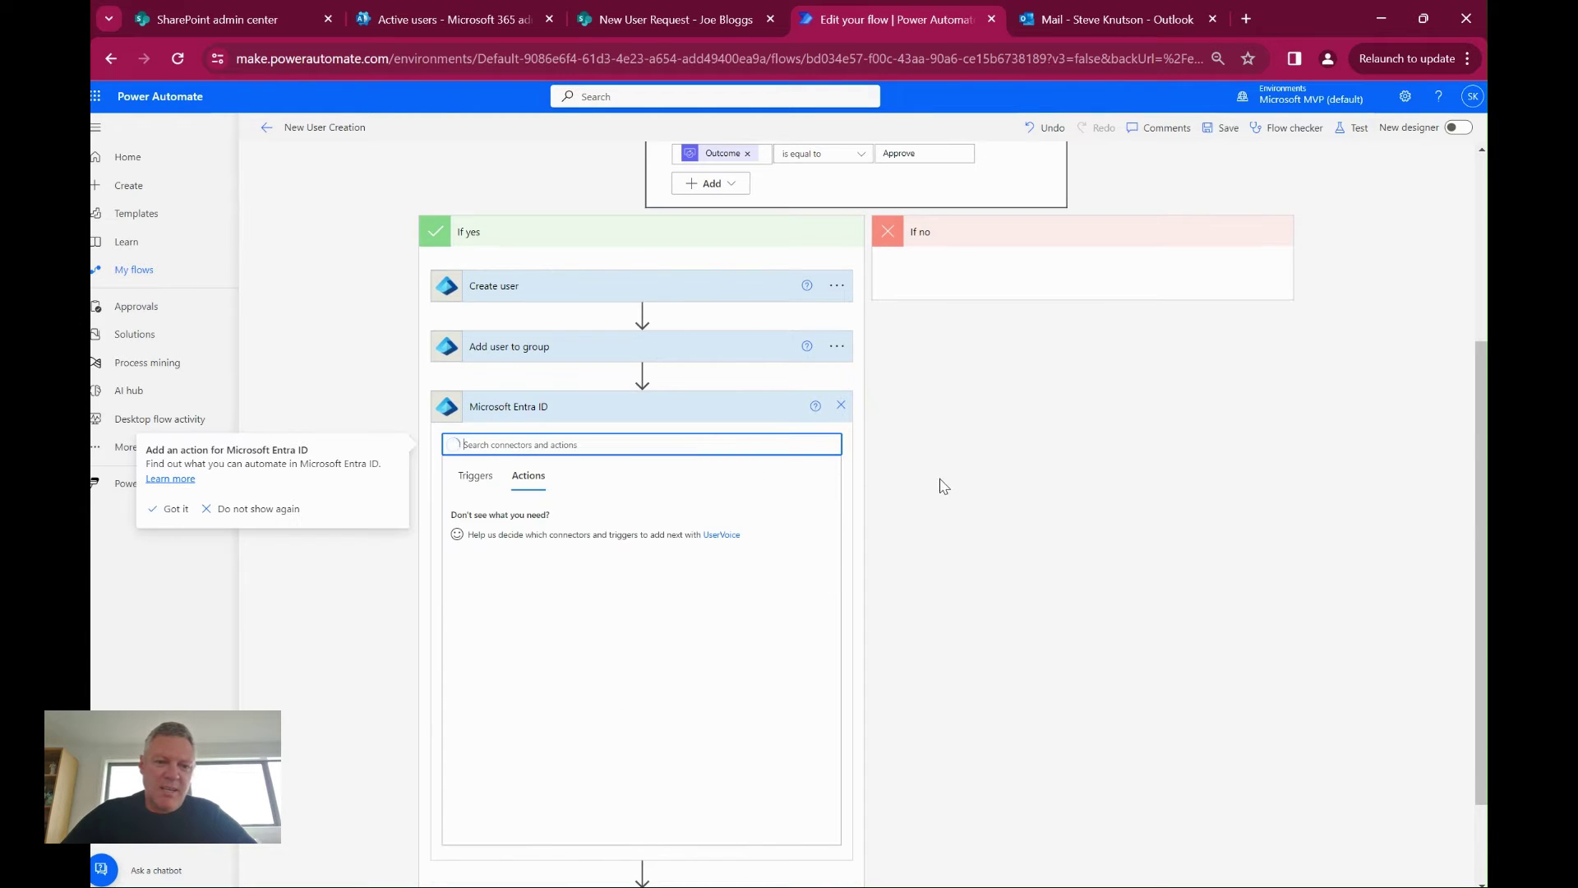
Browse the zoomed-in Entra ID actions, discard the unfinished step, and return to SharePoint
key(ctrl+equal)
key(ctrl+equal)
key(ctrl+equal)
key(ctrl+equal)
key(ctrl+equal)
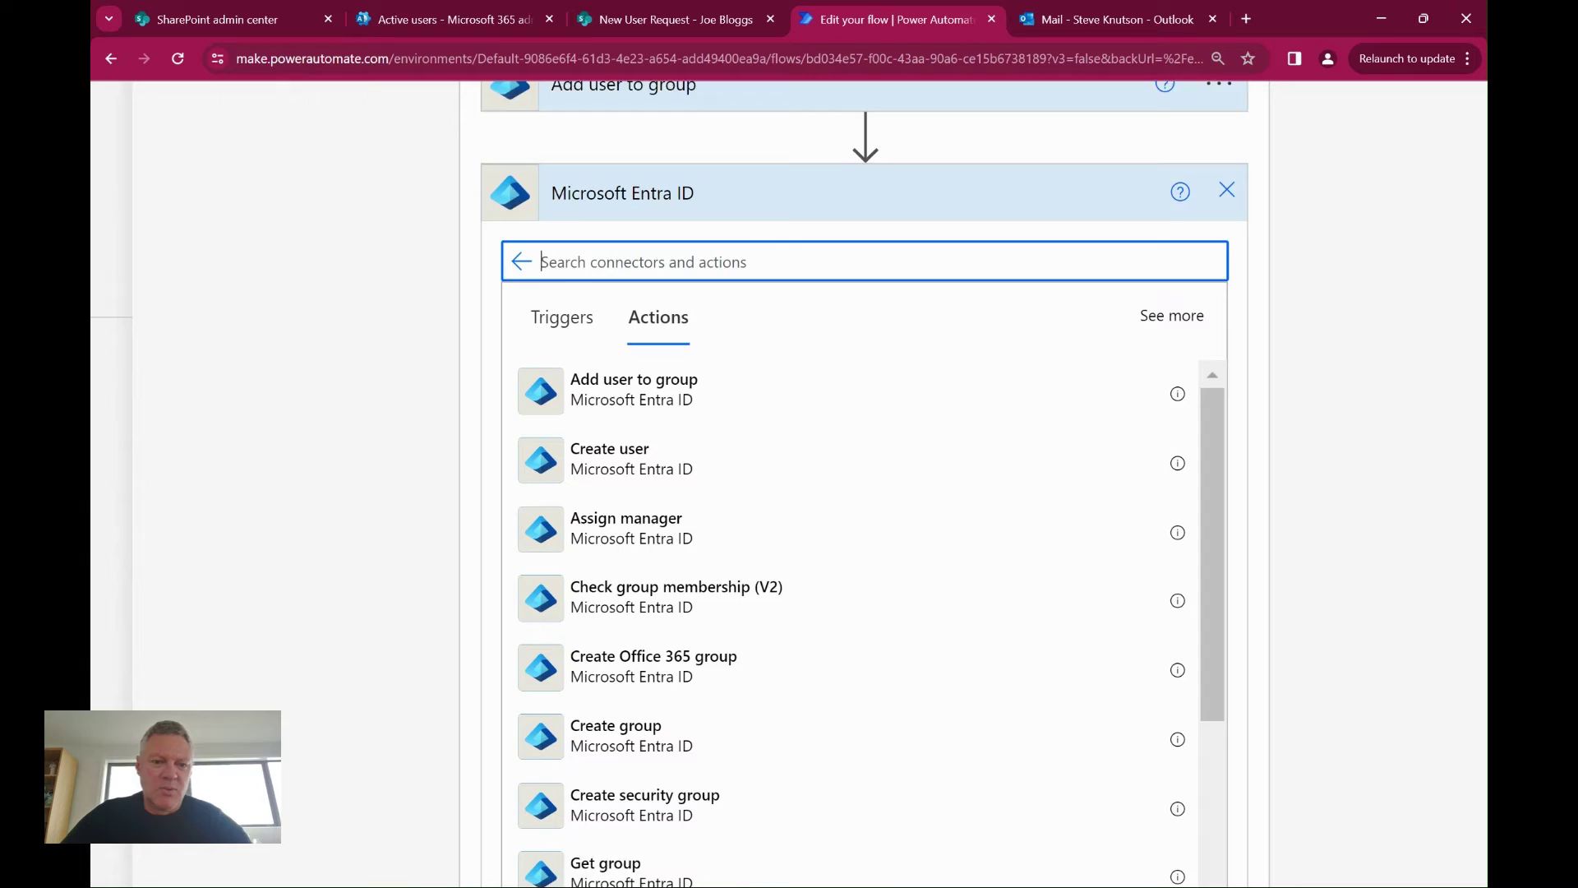
scroll(865, 485, down, 2)
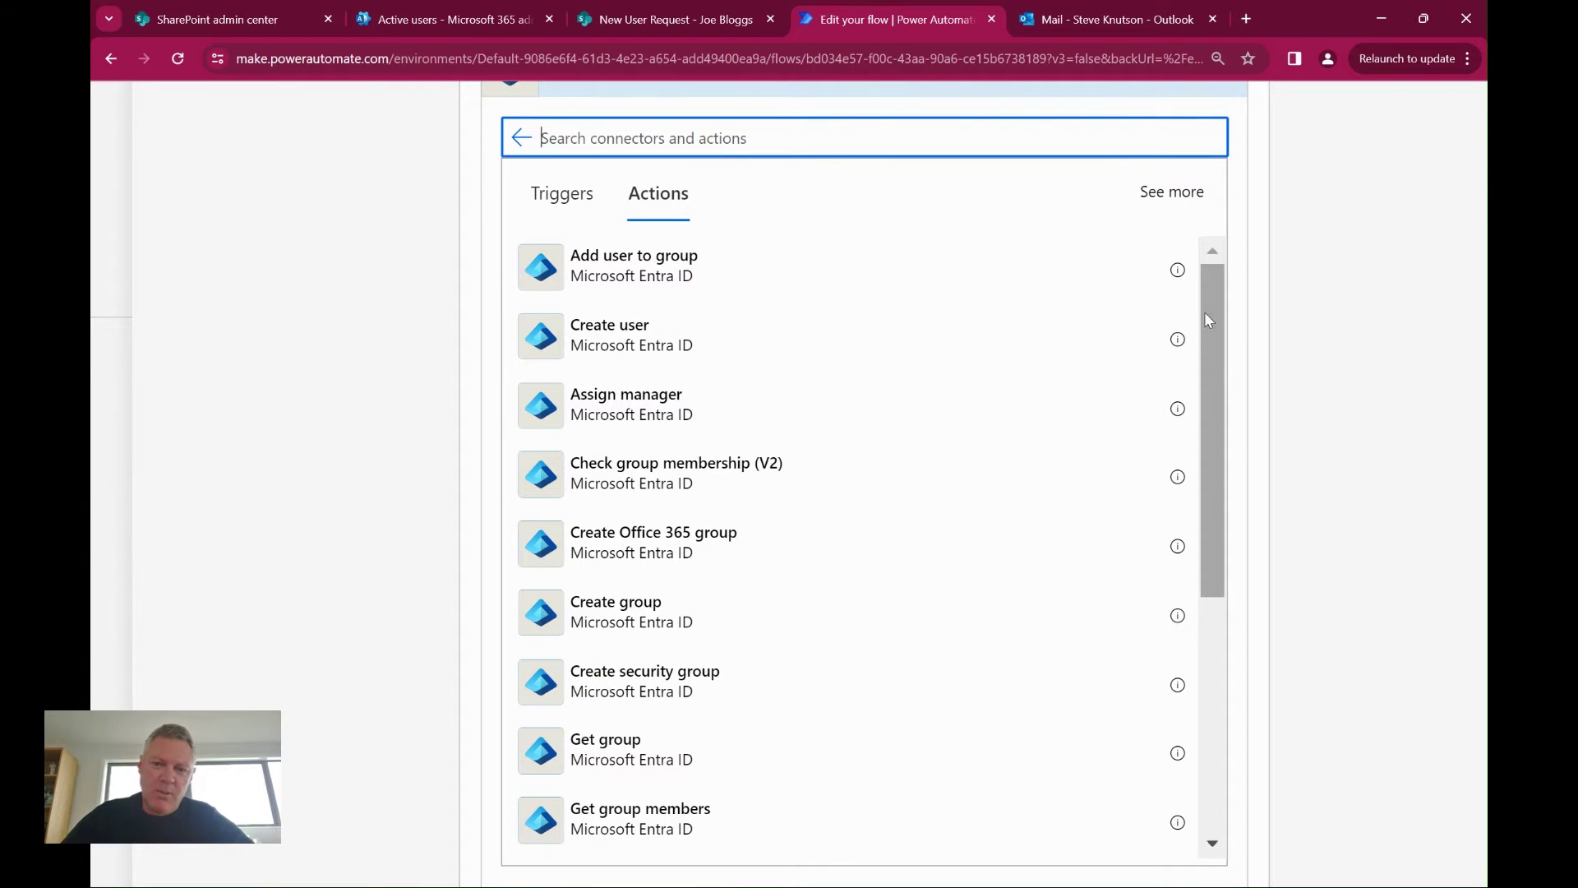
drag(1206, 307, 1175, 551)
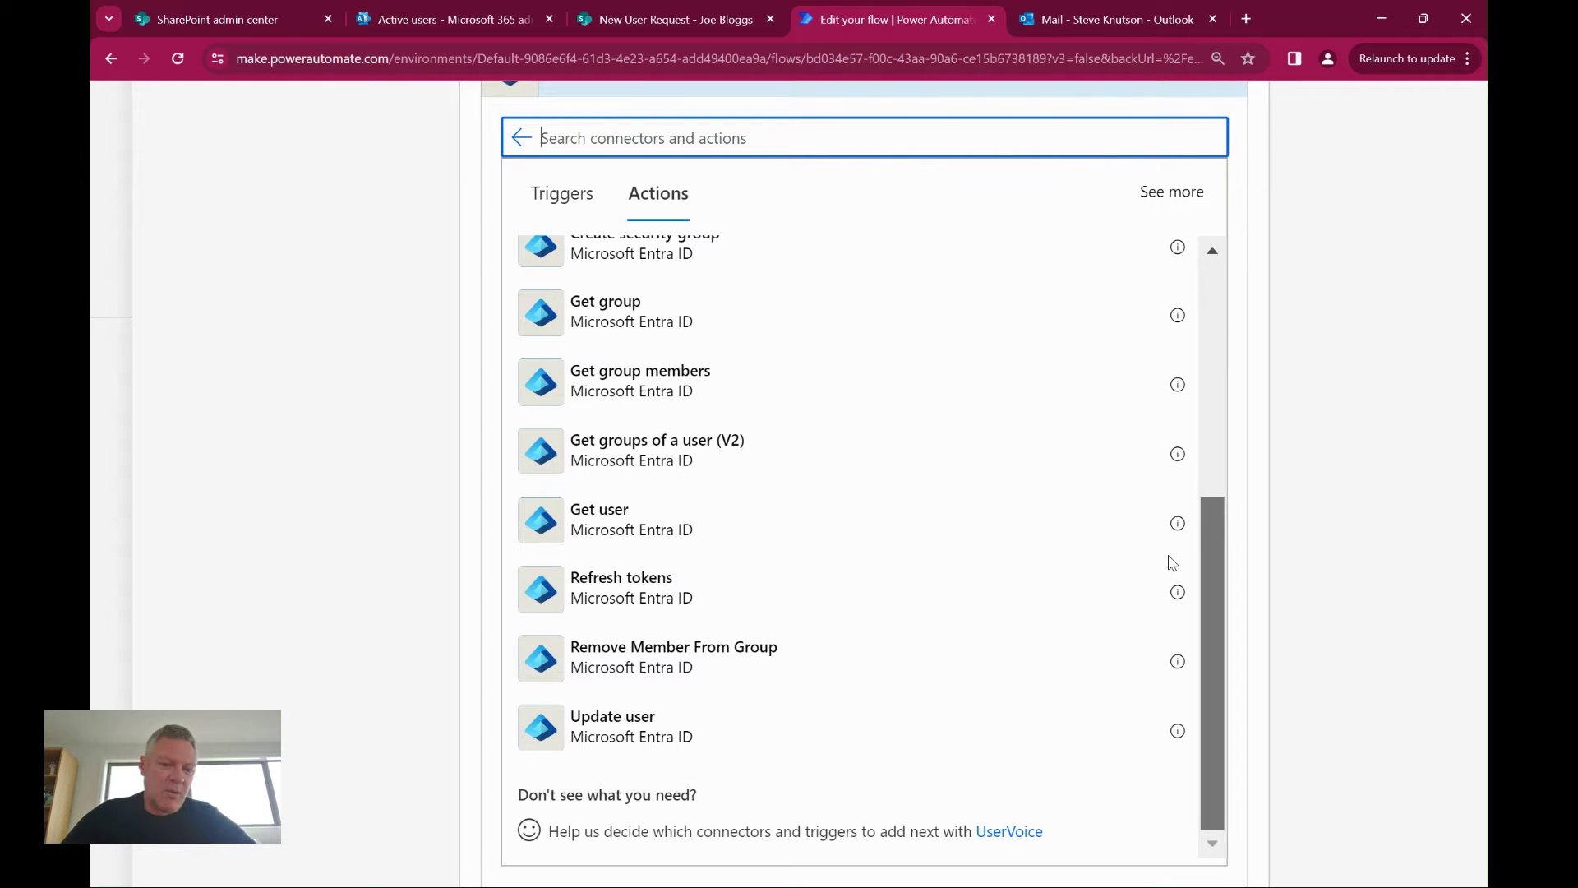
drag(1173, 563, 1178, 330)
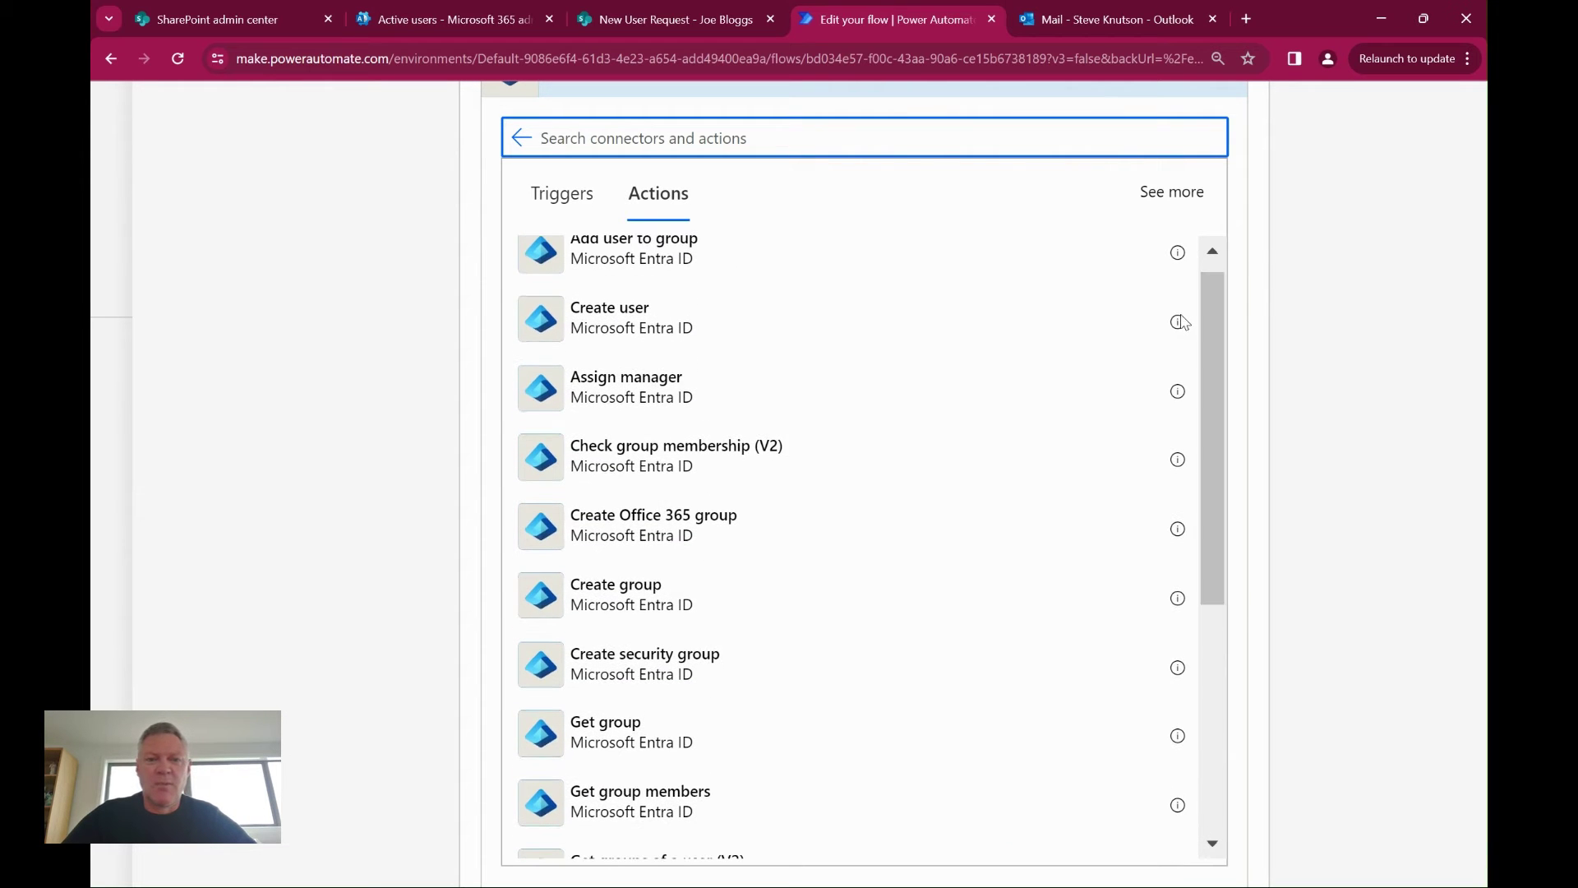
key(ctrl+minus)
key(ctrl+minus)
key(ctrl+minus)
key(ctrl+minus)
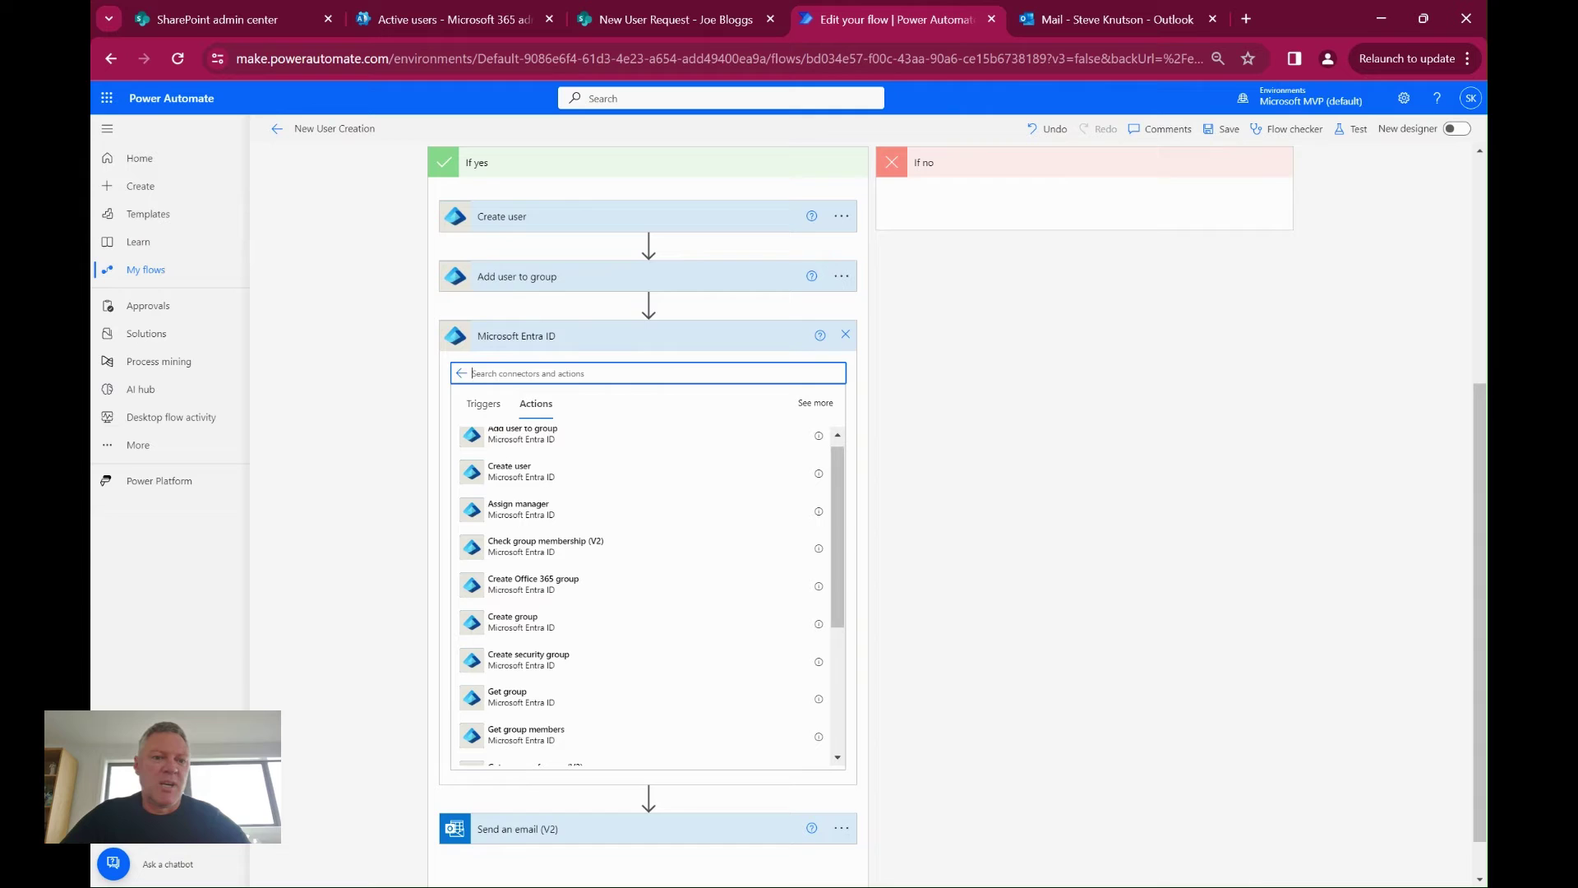
scroll(956, 513, up, 3)
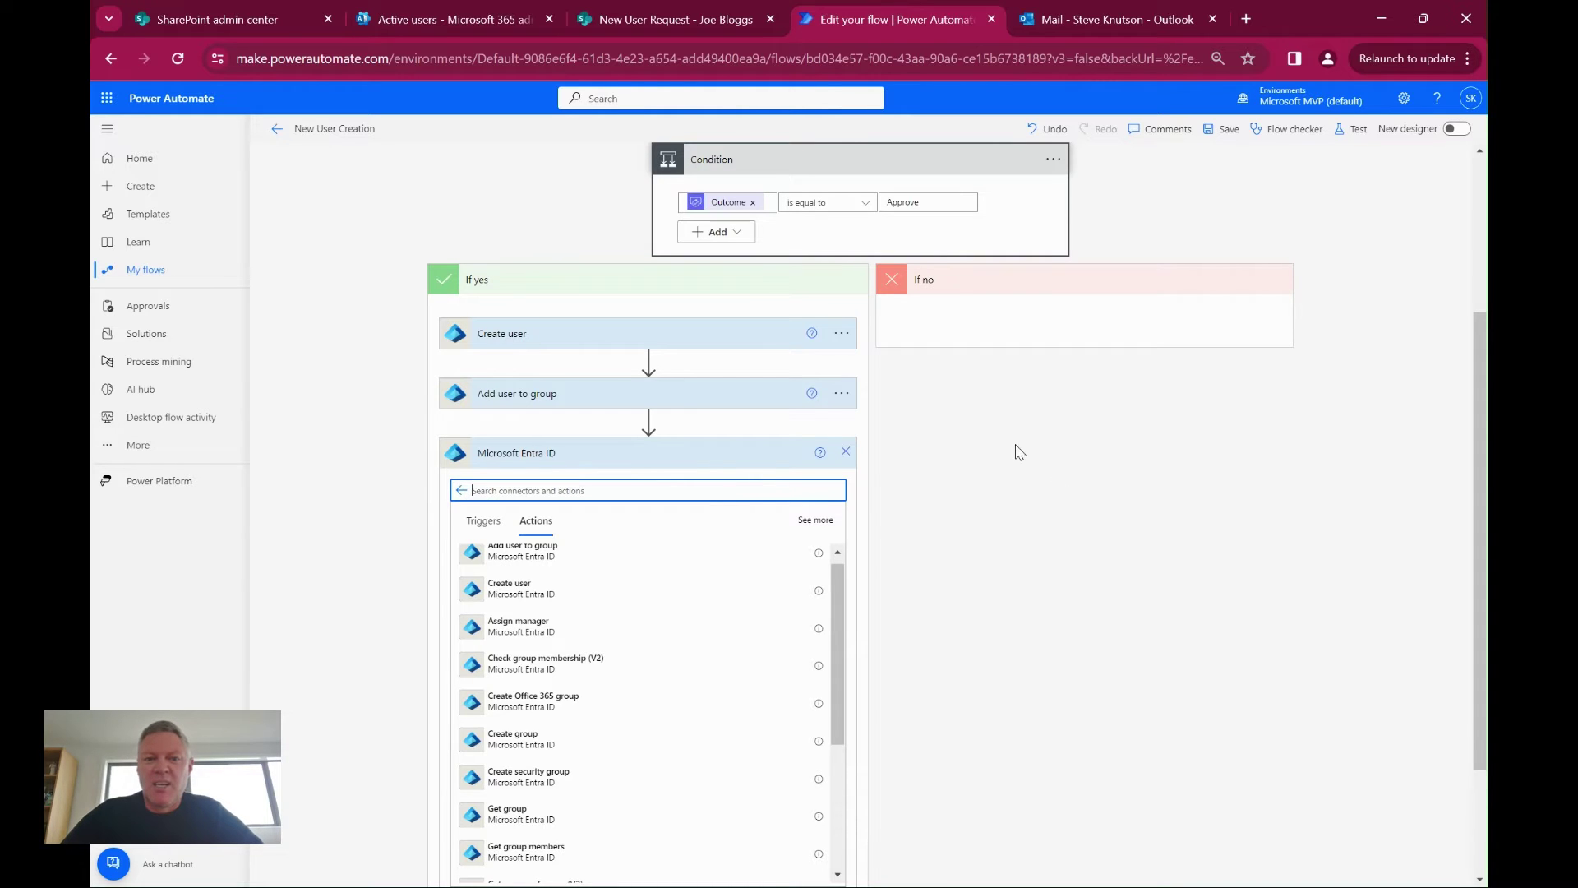
click(845, 451)
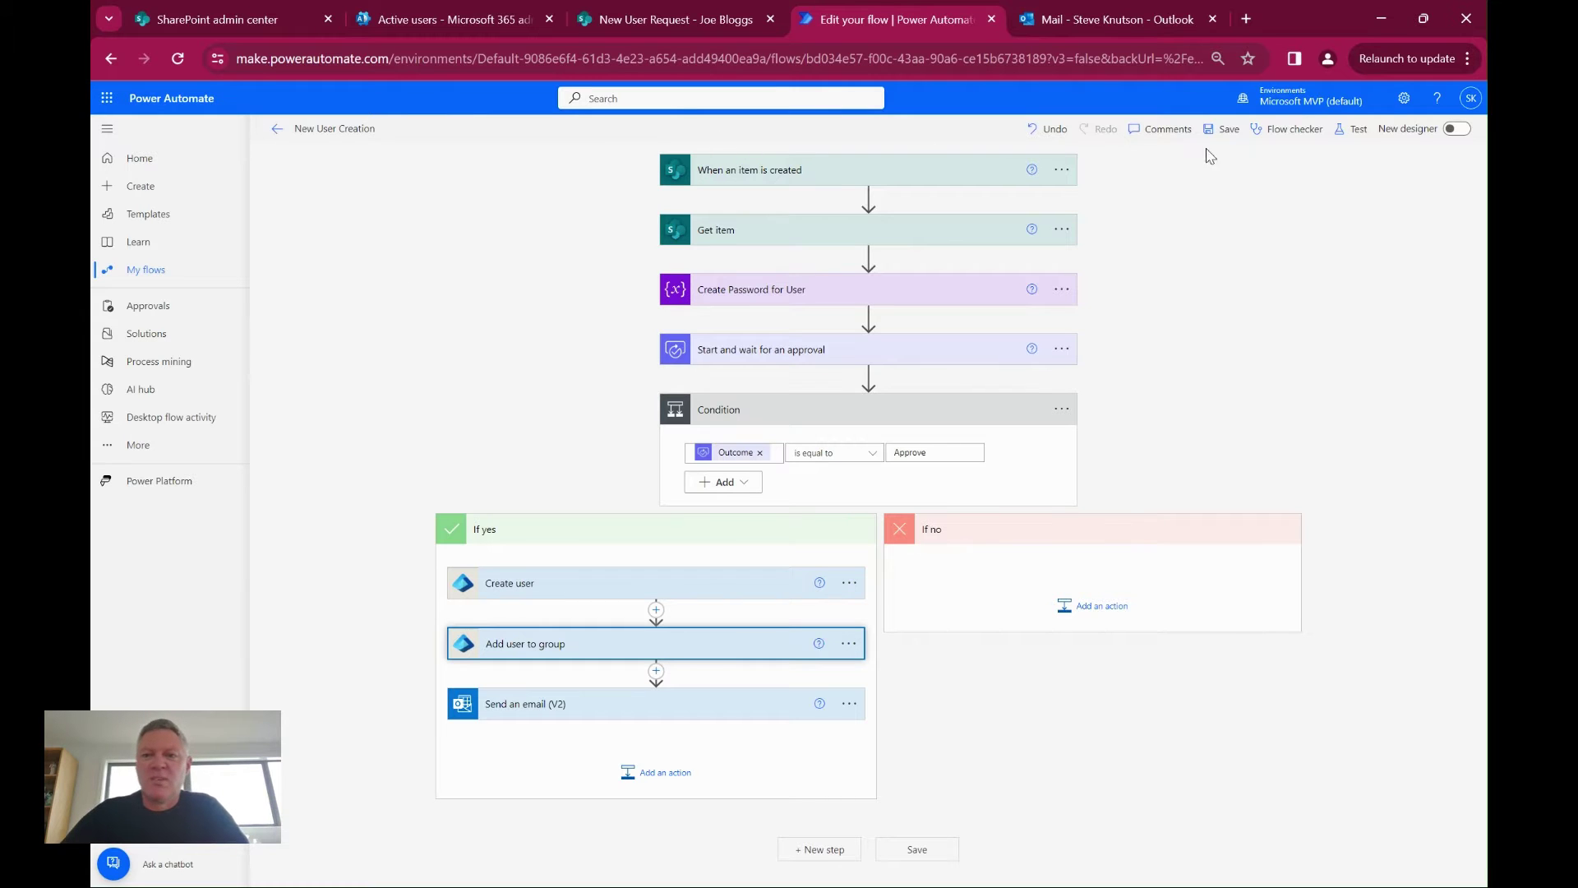
click(635, 25)
Start a new request, entering the user's first name, surname, display name, email and job title CEO
click(427, 221)
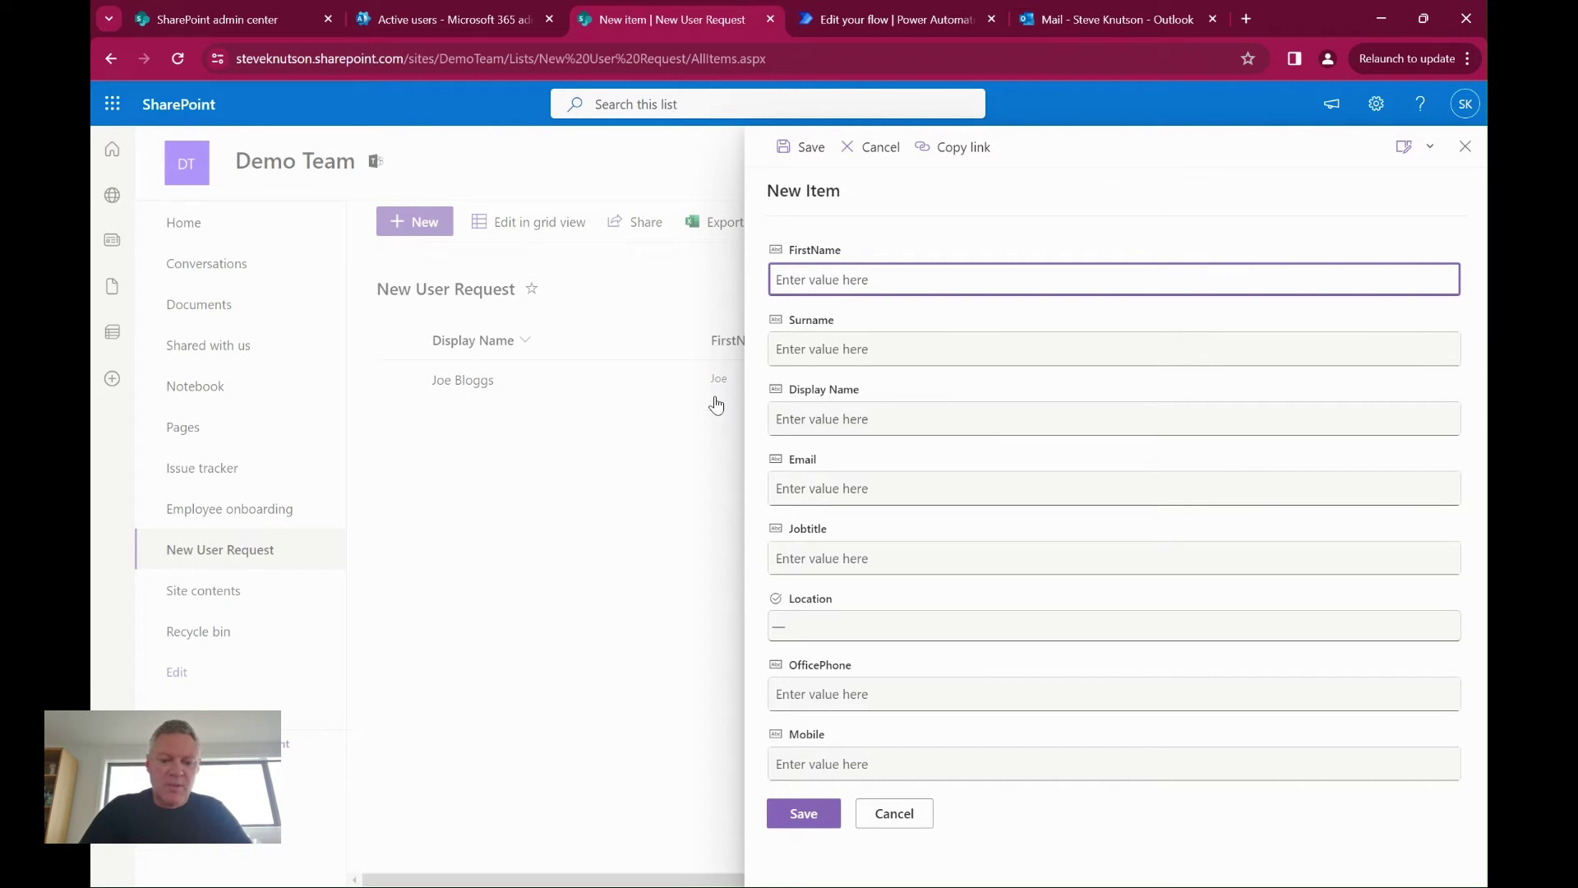
text(Jane)
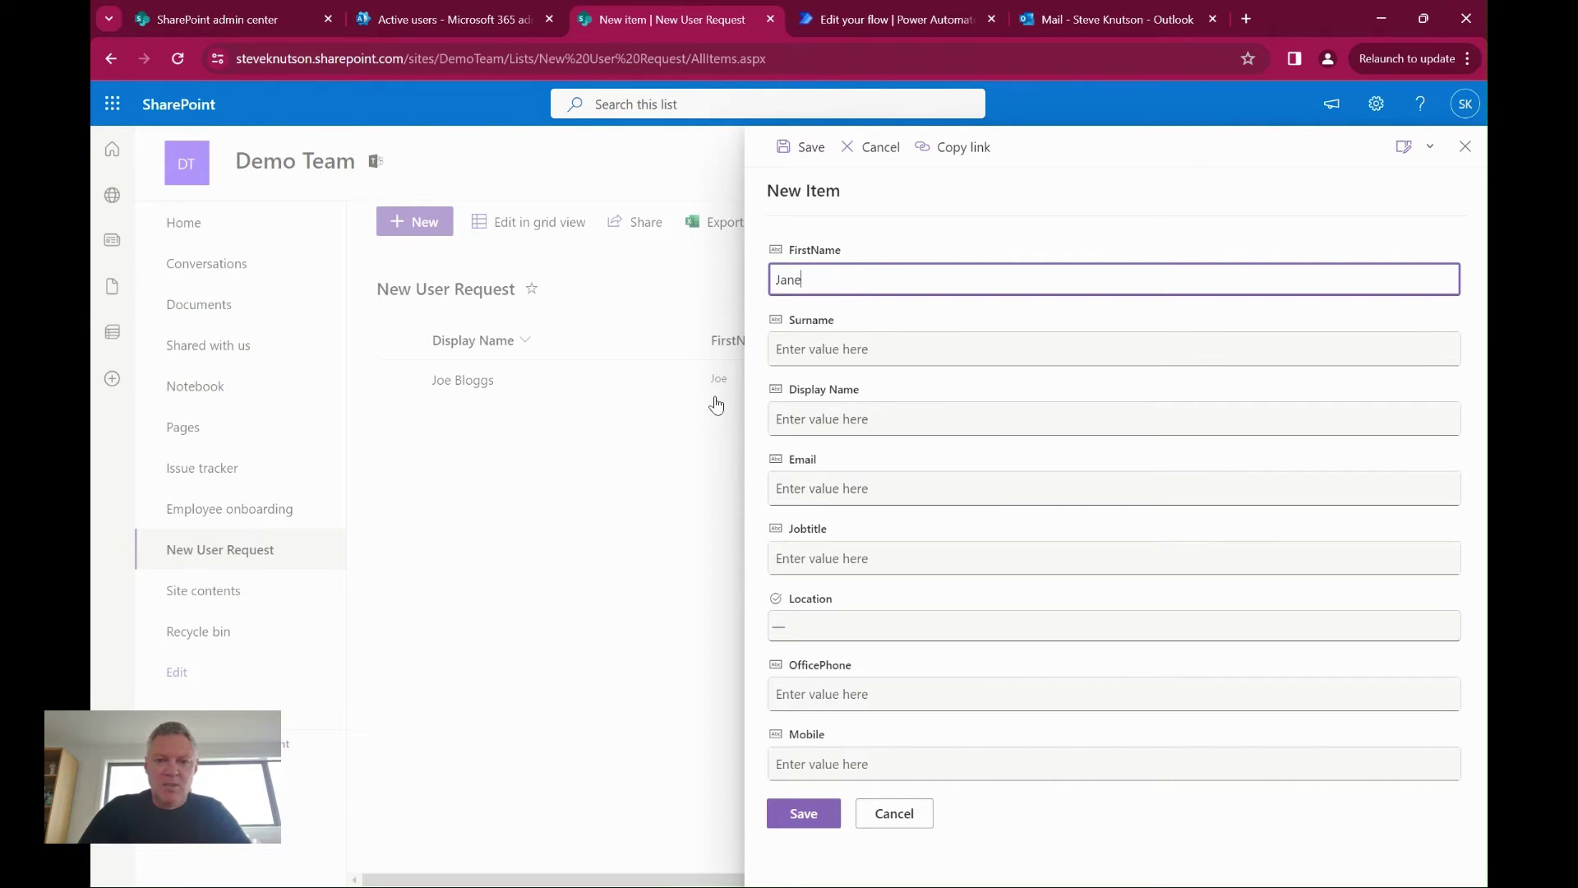
key(Tab)
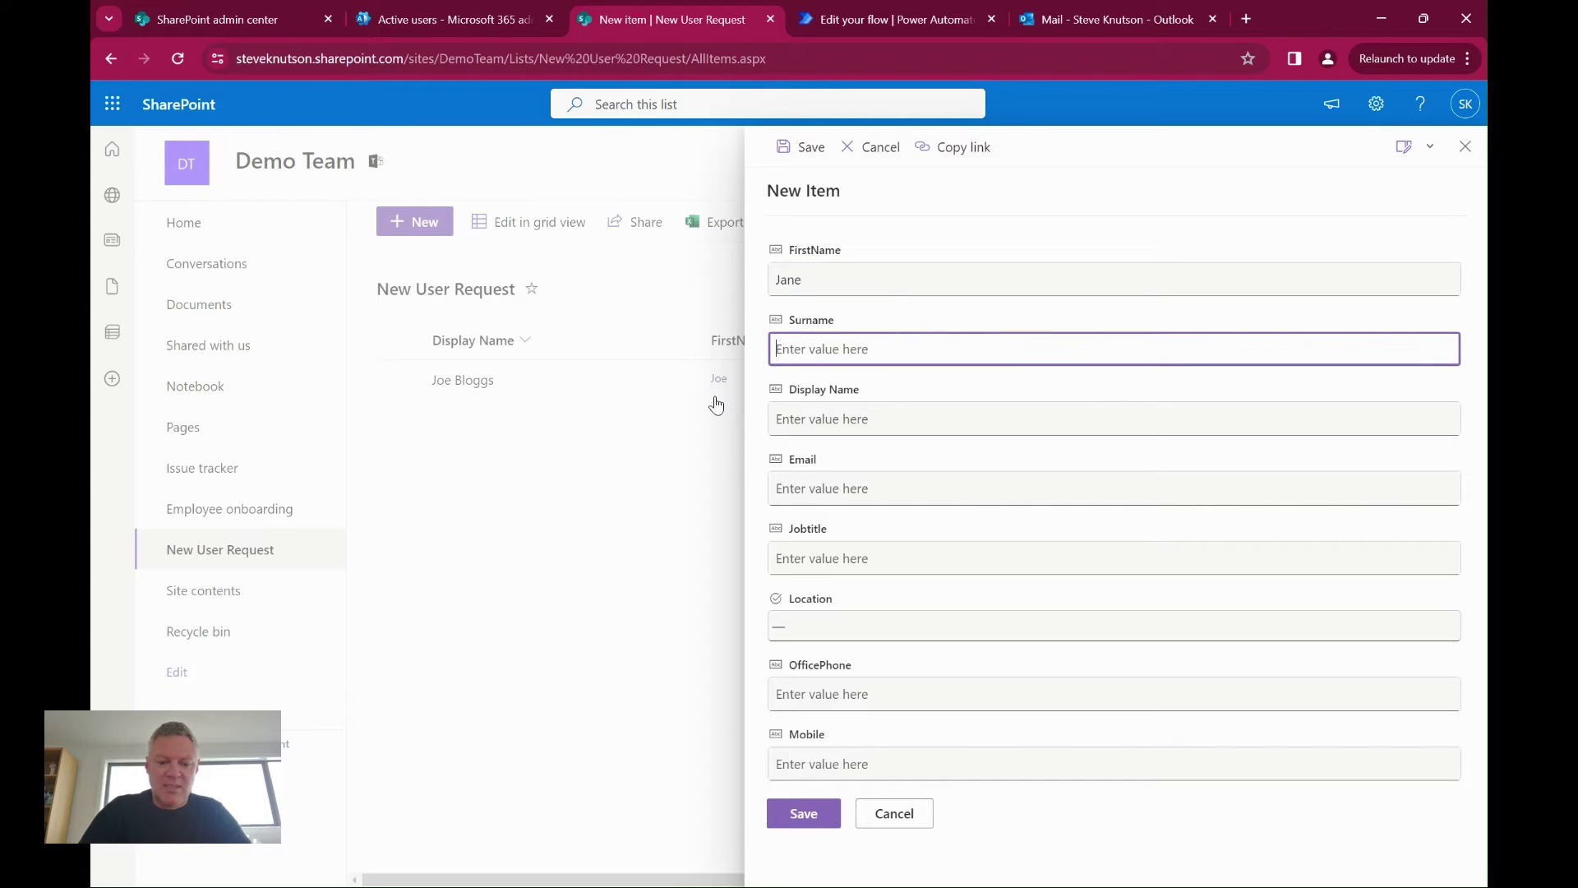
text(Smith)
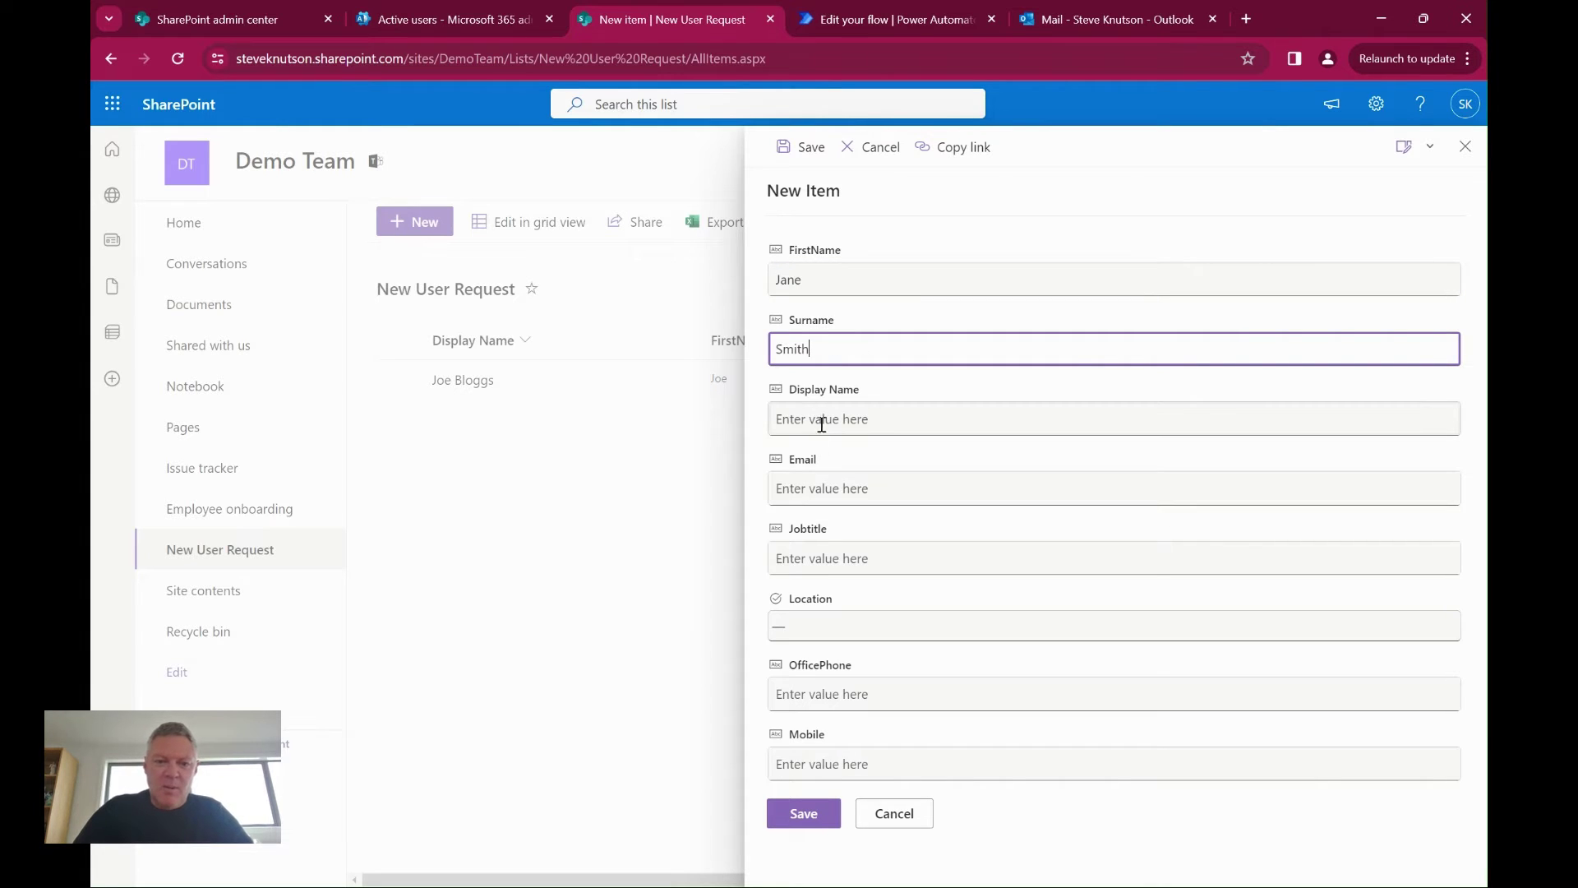
click(822, 421)
text(Jane Smith)
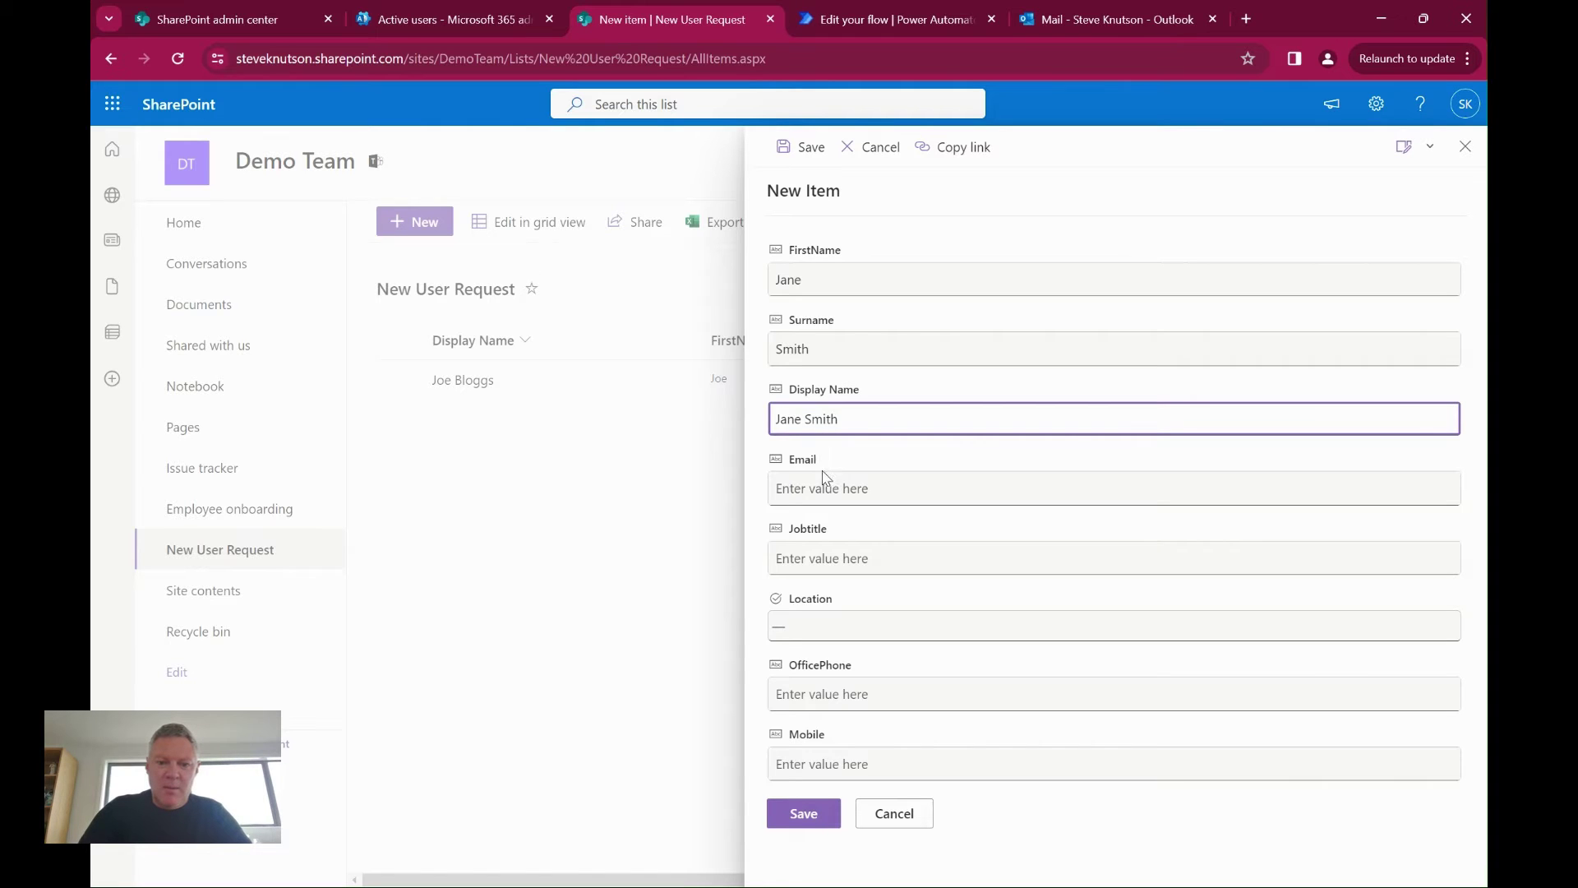
click(825, 485)
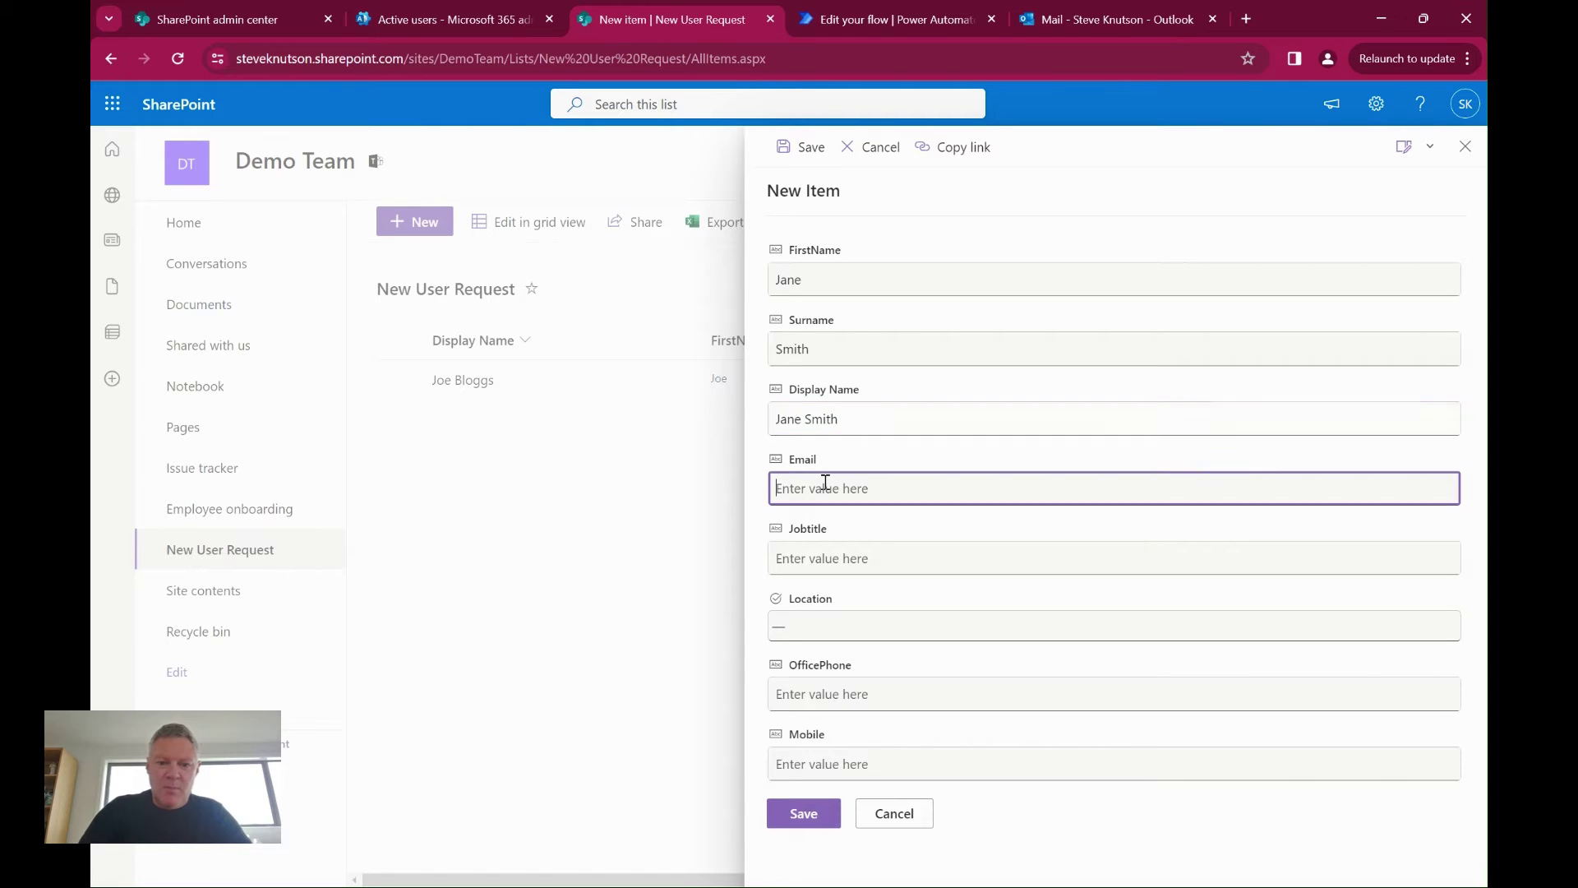
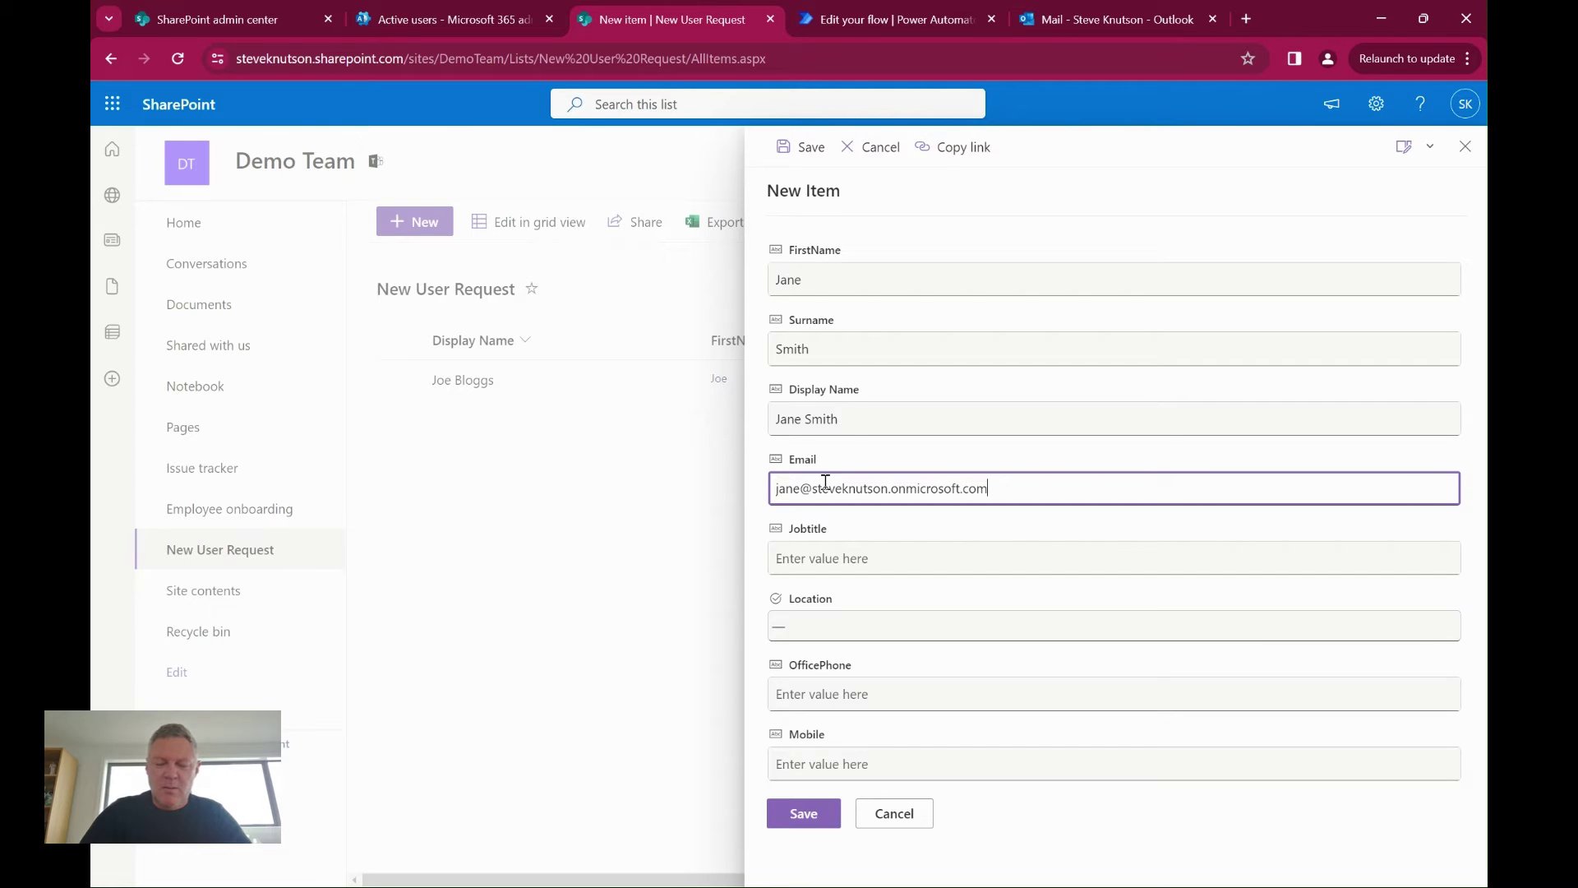
click(843, 563)
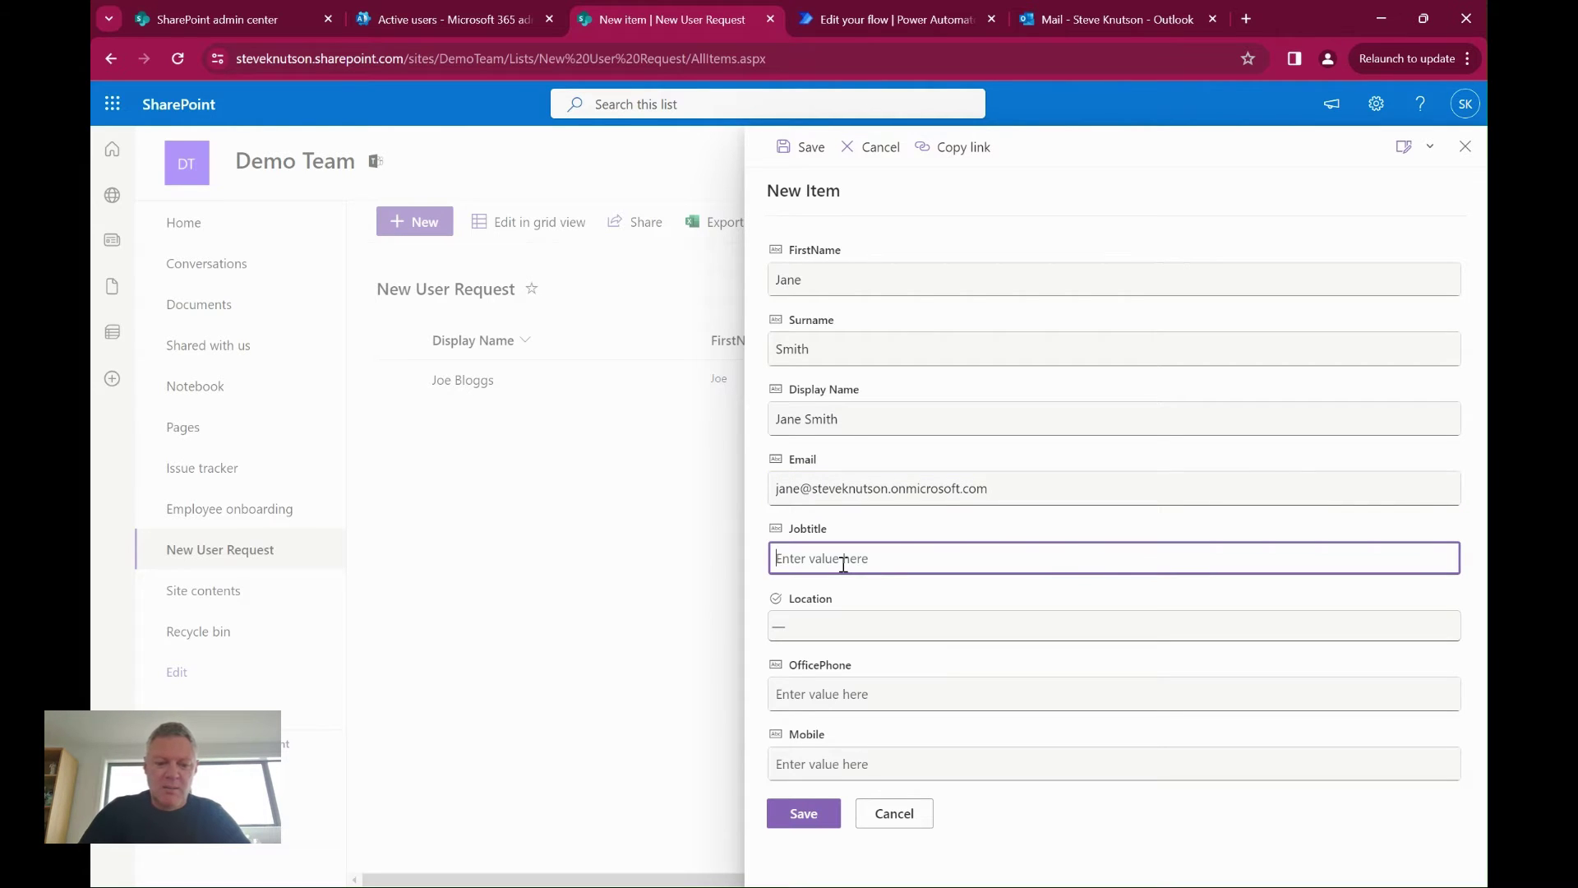
text(CEO)
Set location to Christchurch, enter the office and mobile numbers, save, and return to the flow
click(855, 627)
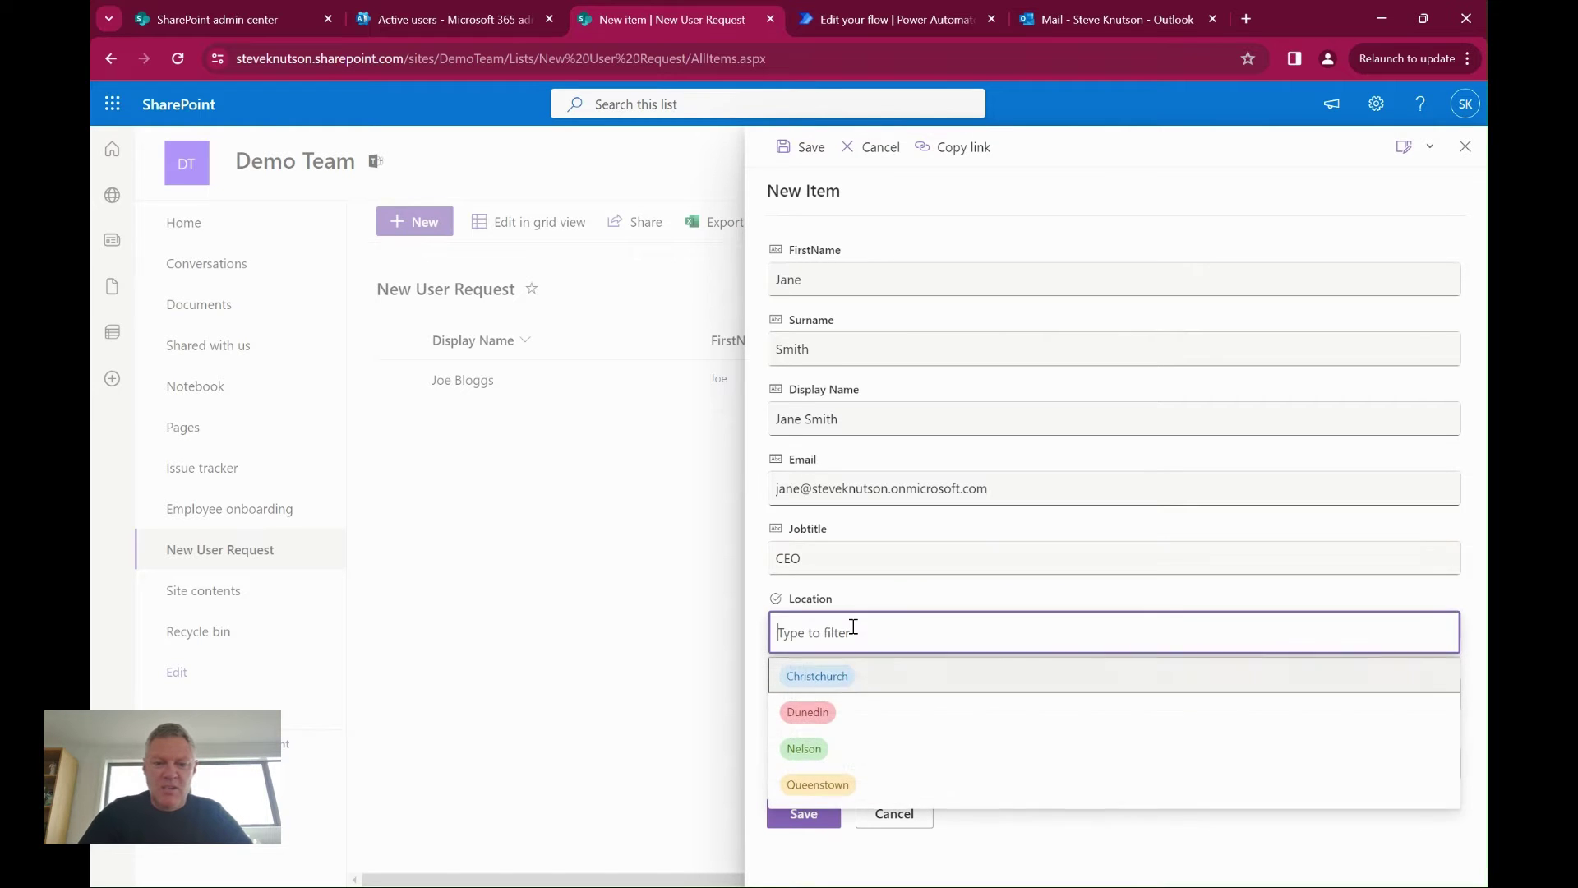
click(823, 677)
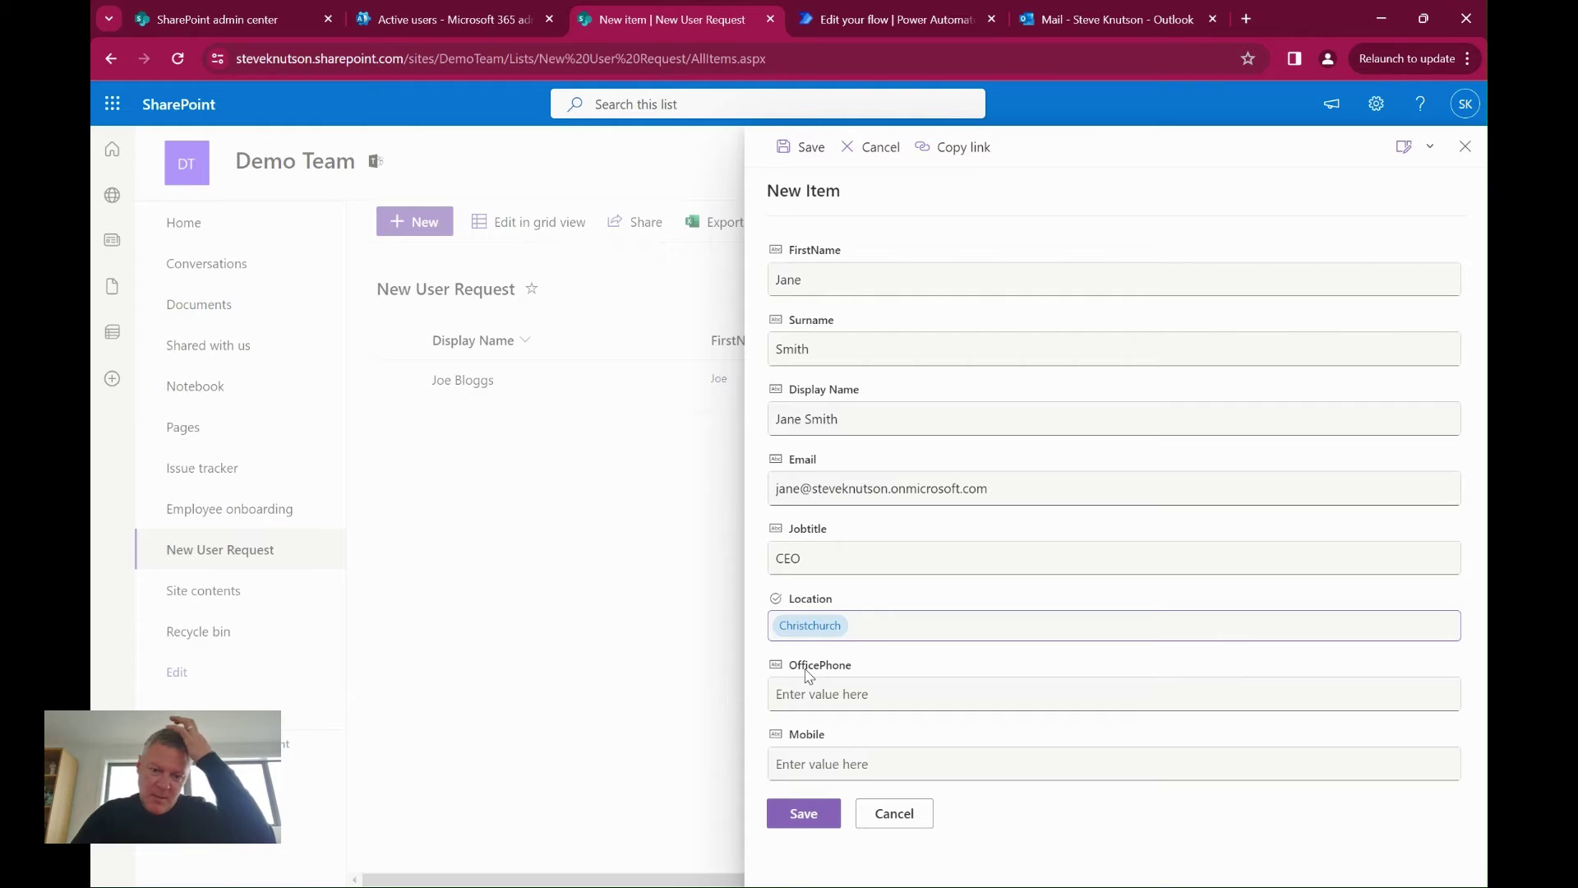
click(852, 709)
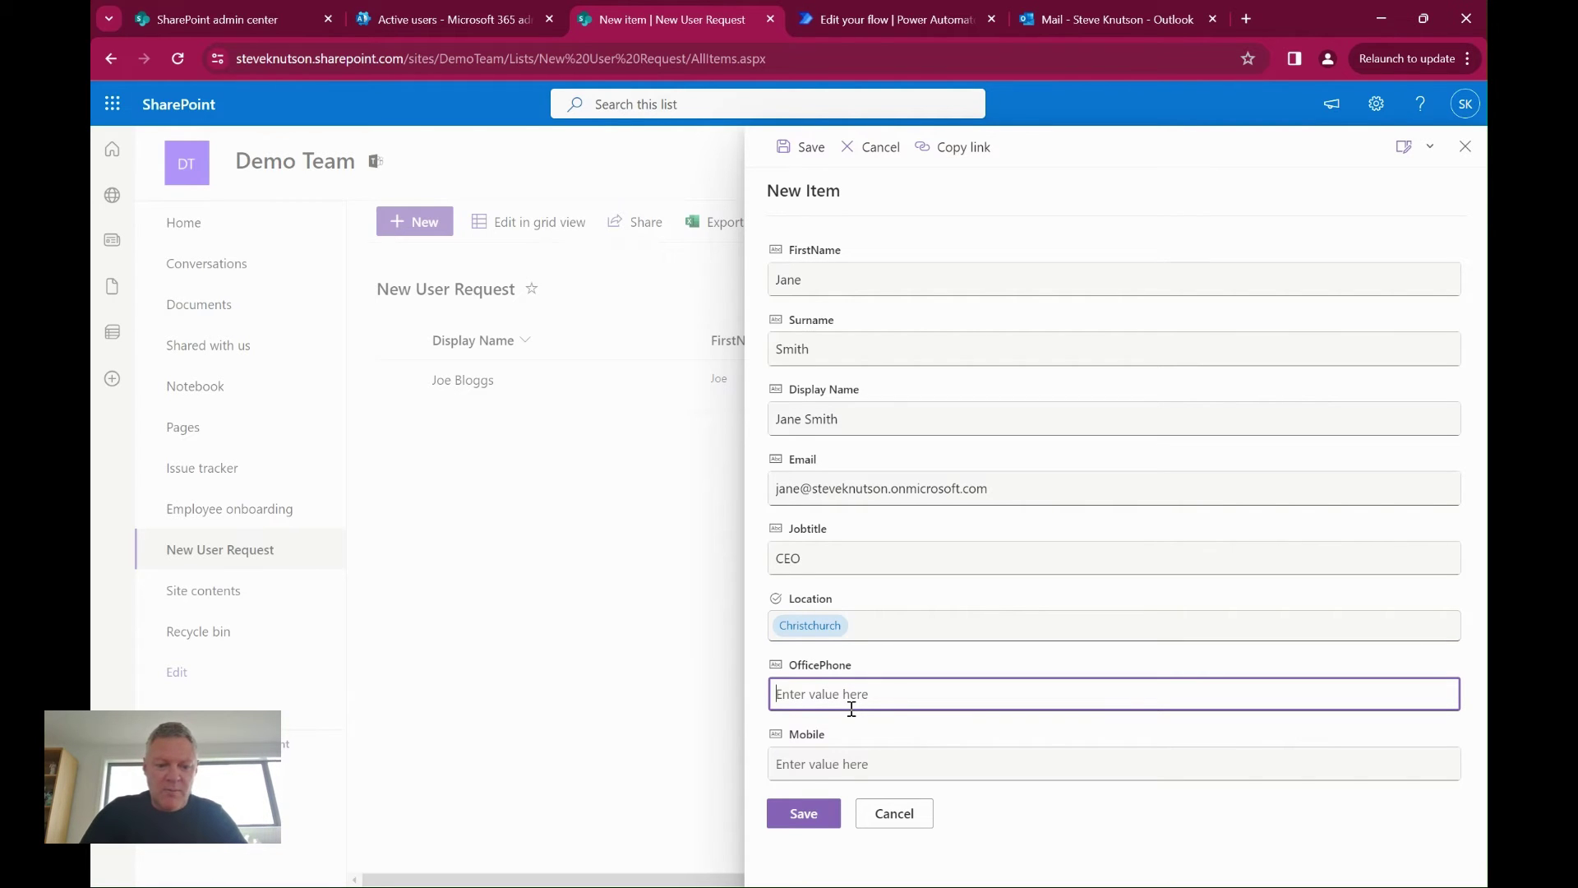
text(03 1234)
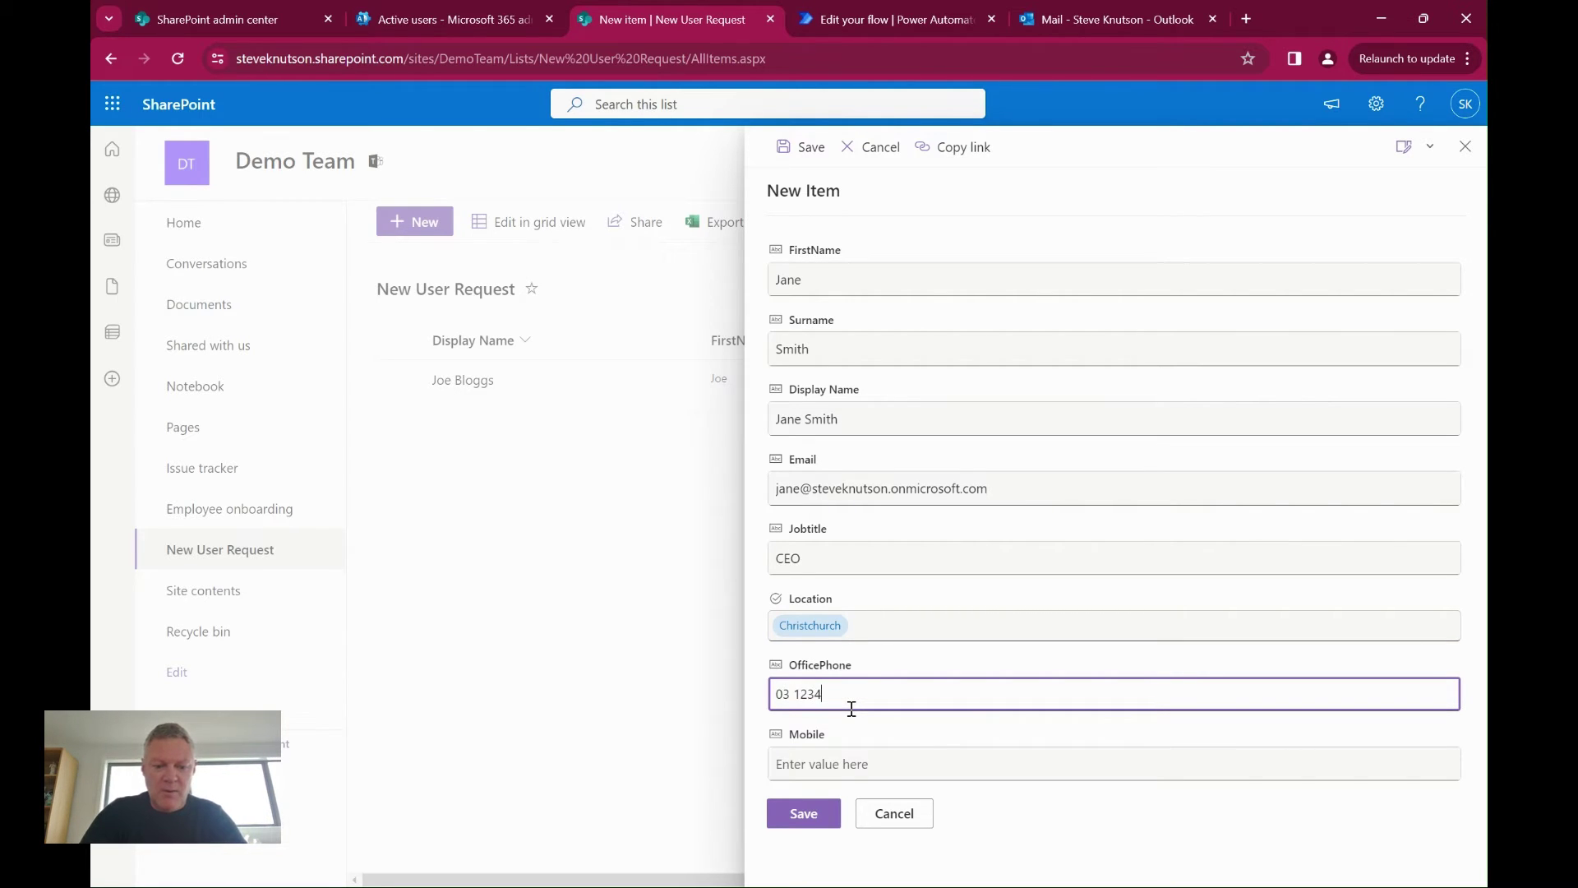
text(567)
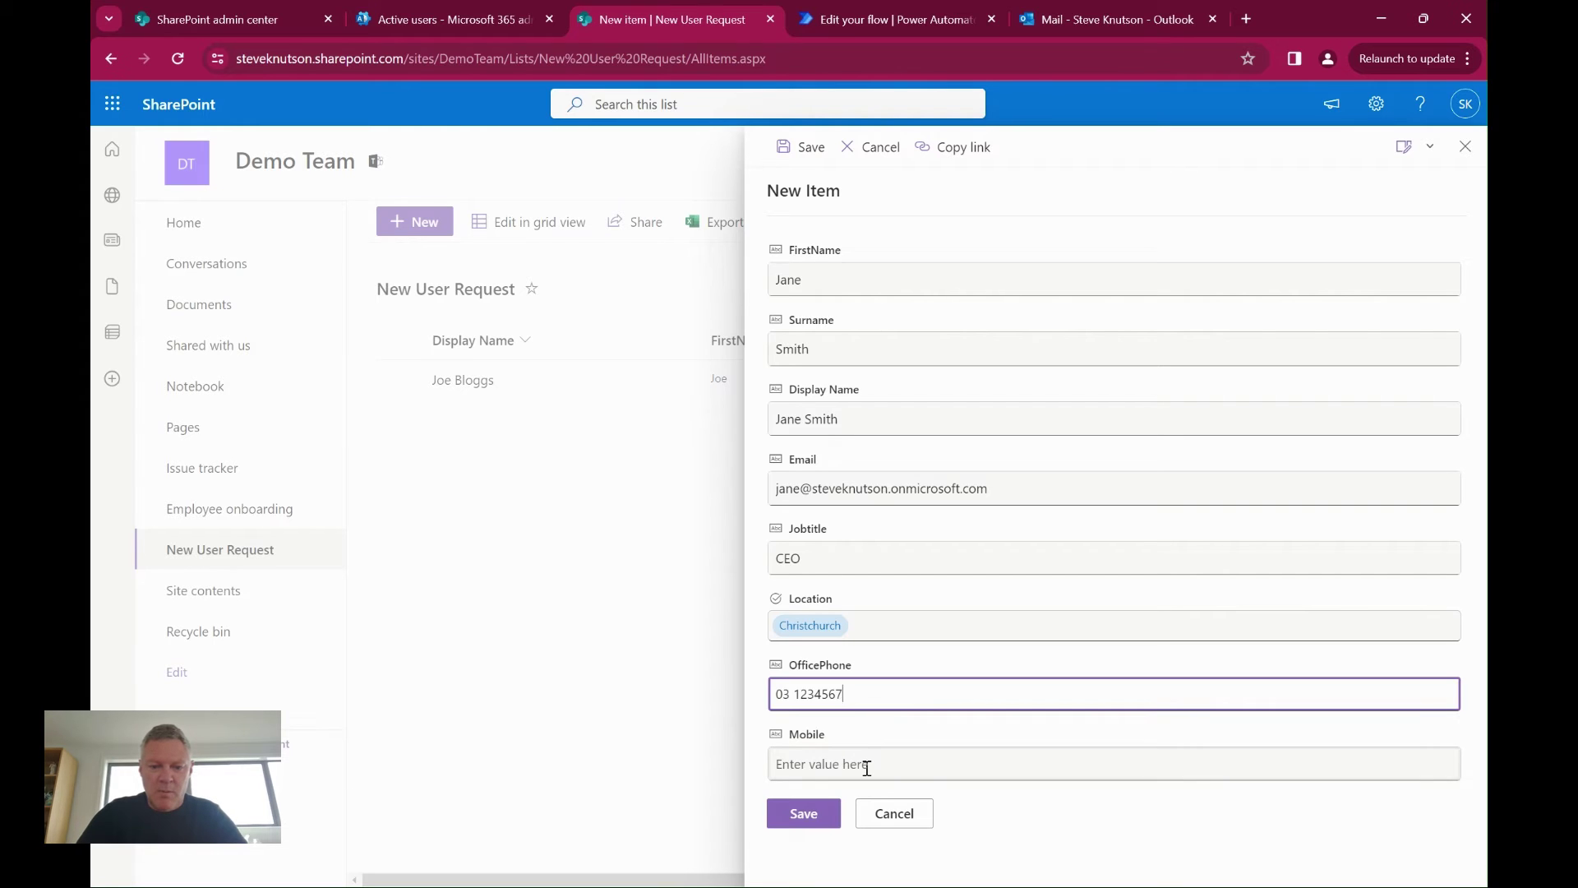
click(864, 764)
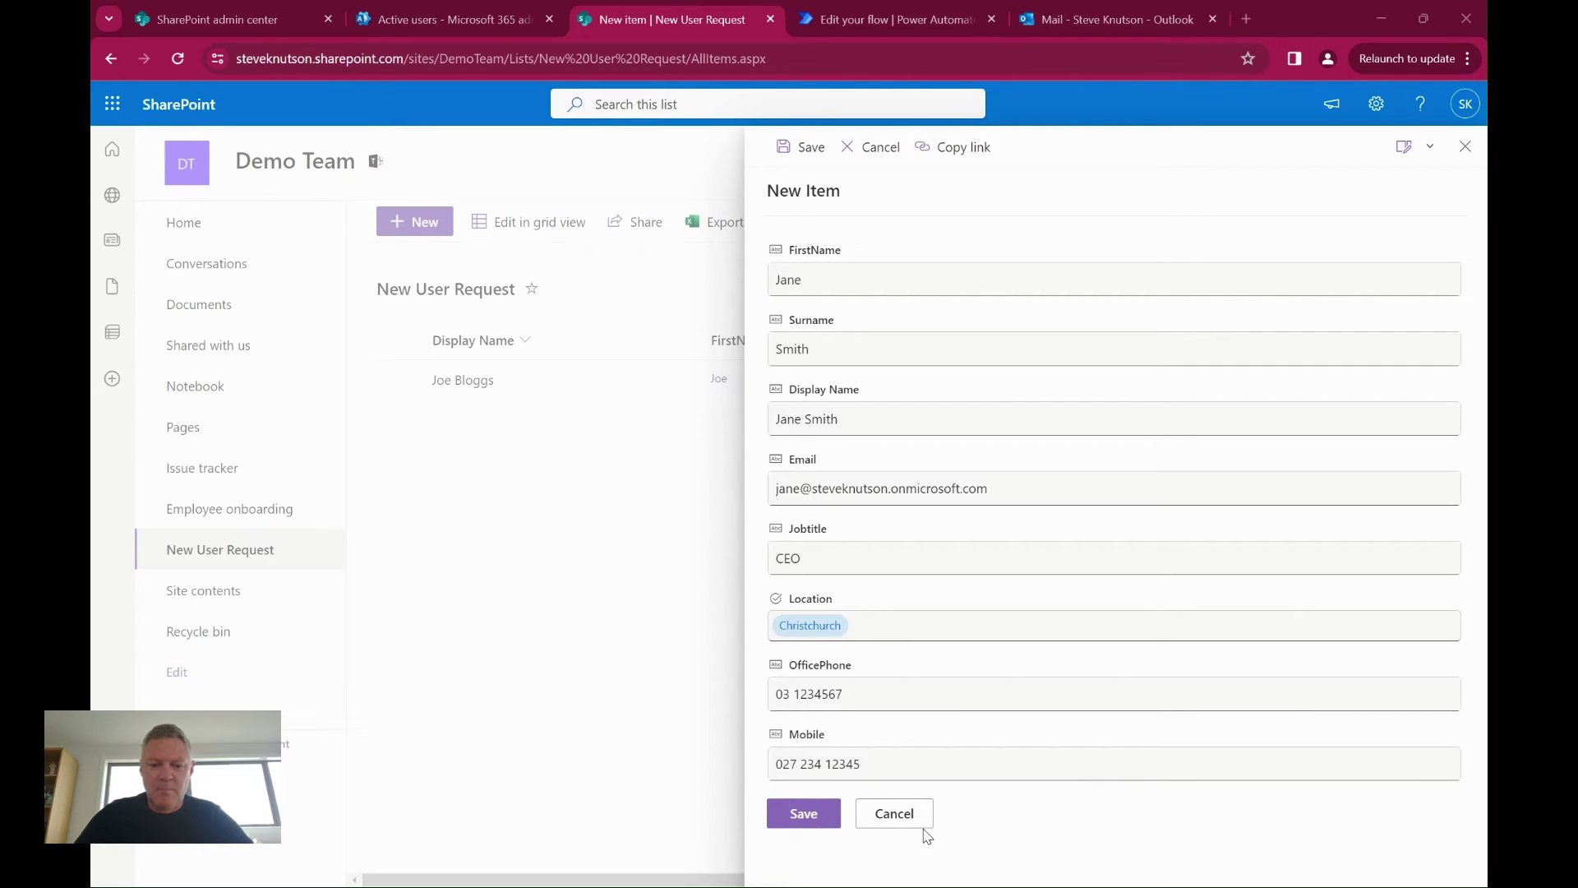
click(816, 822)
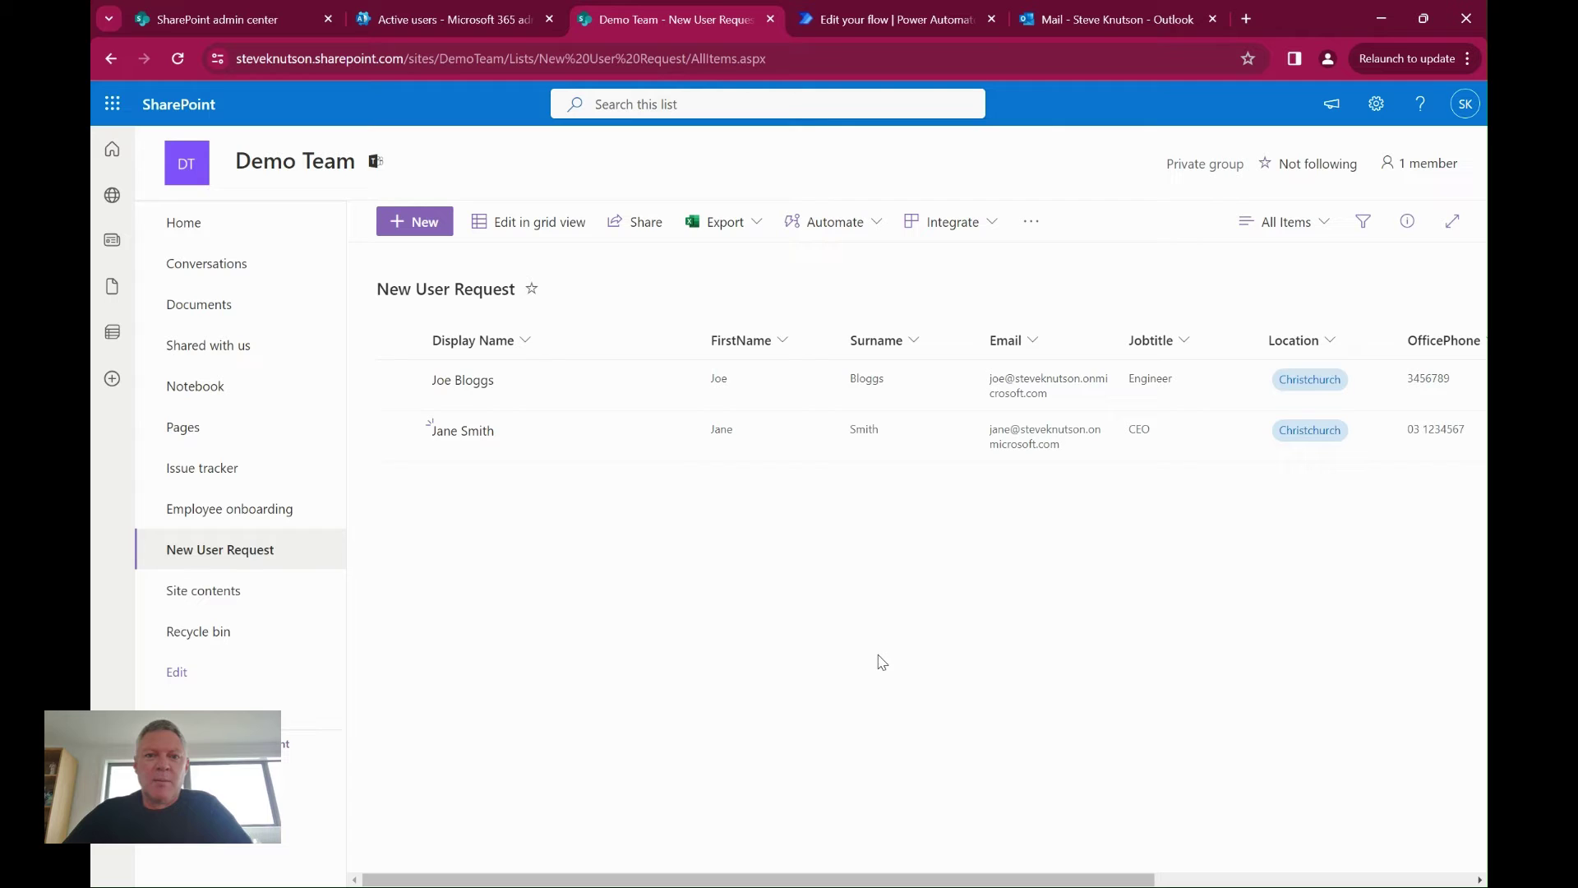
click(838, 23)
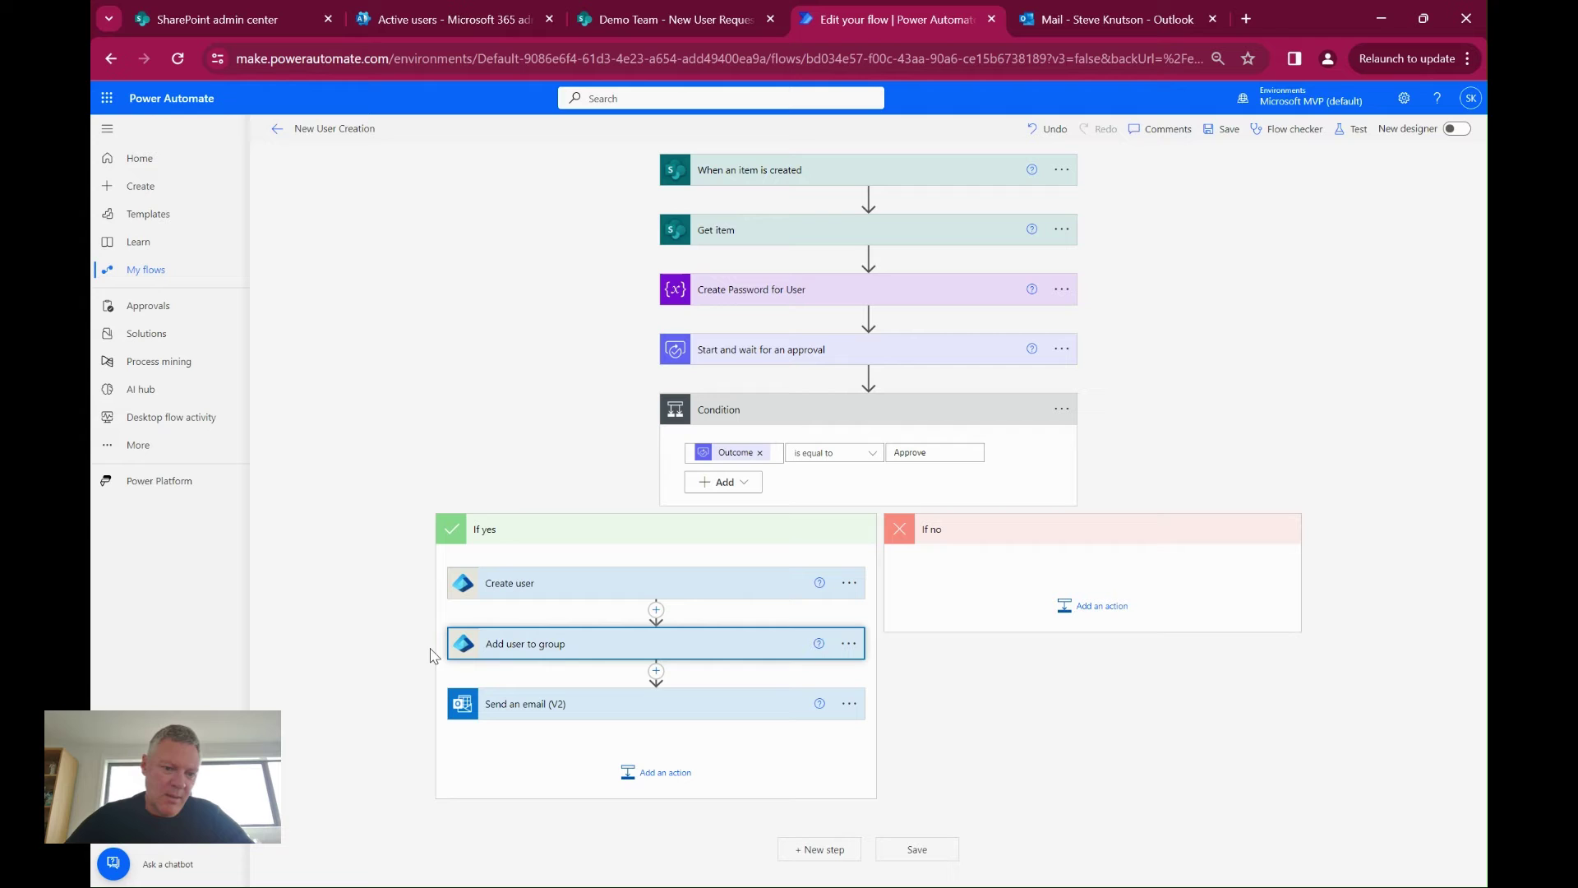
Expand Add user to group and zoom in to read its Group Id and User Id
click(598, 650)
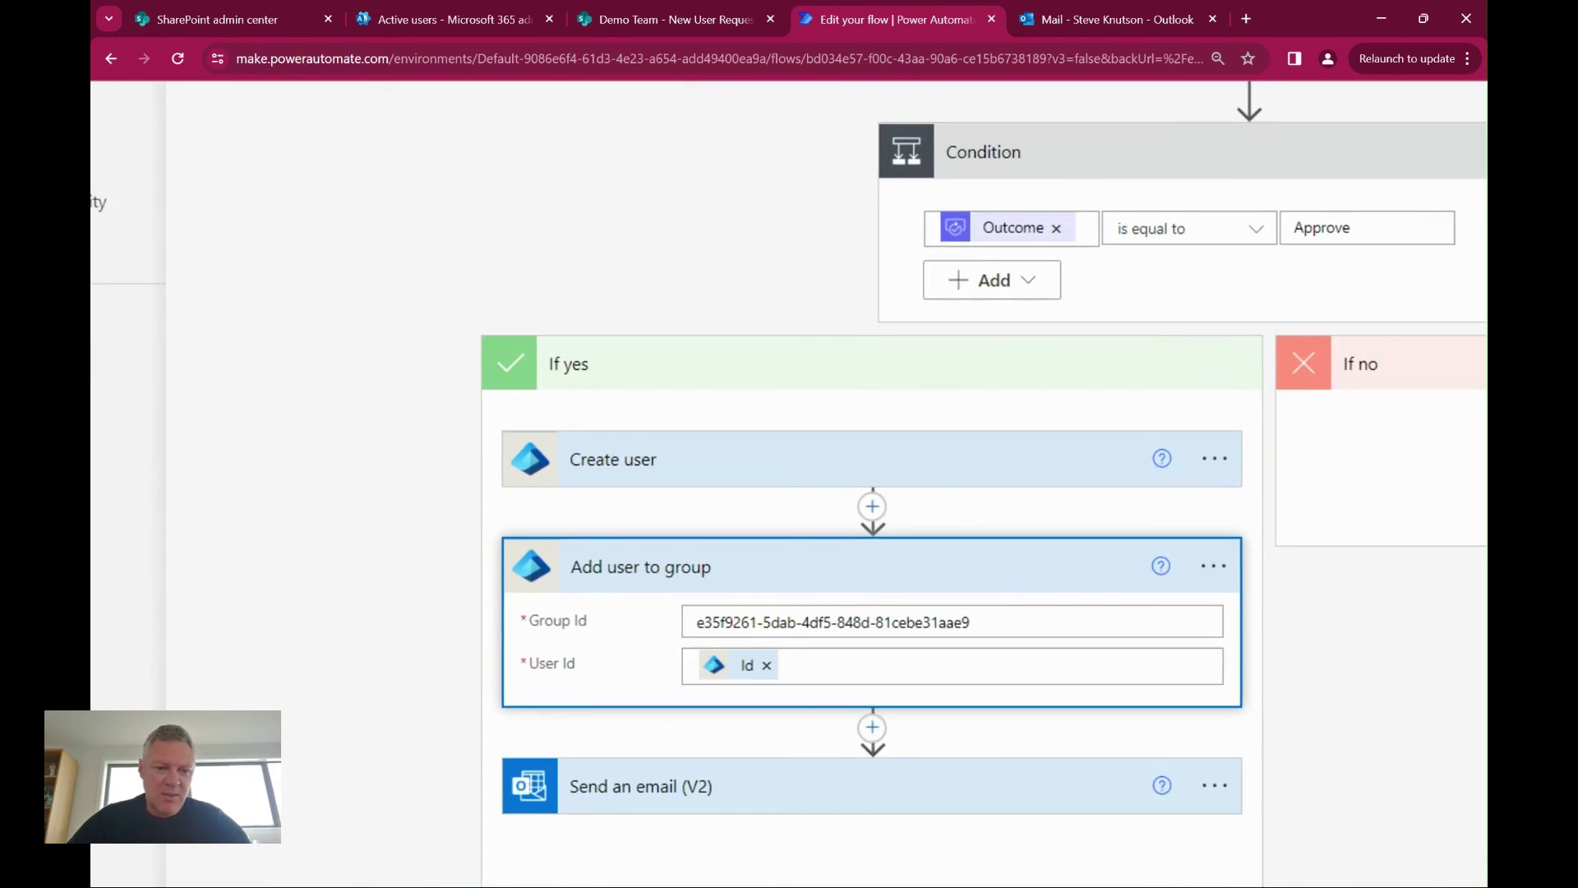
key(ctrl+plus)
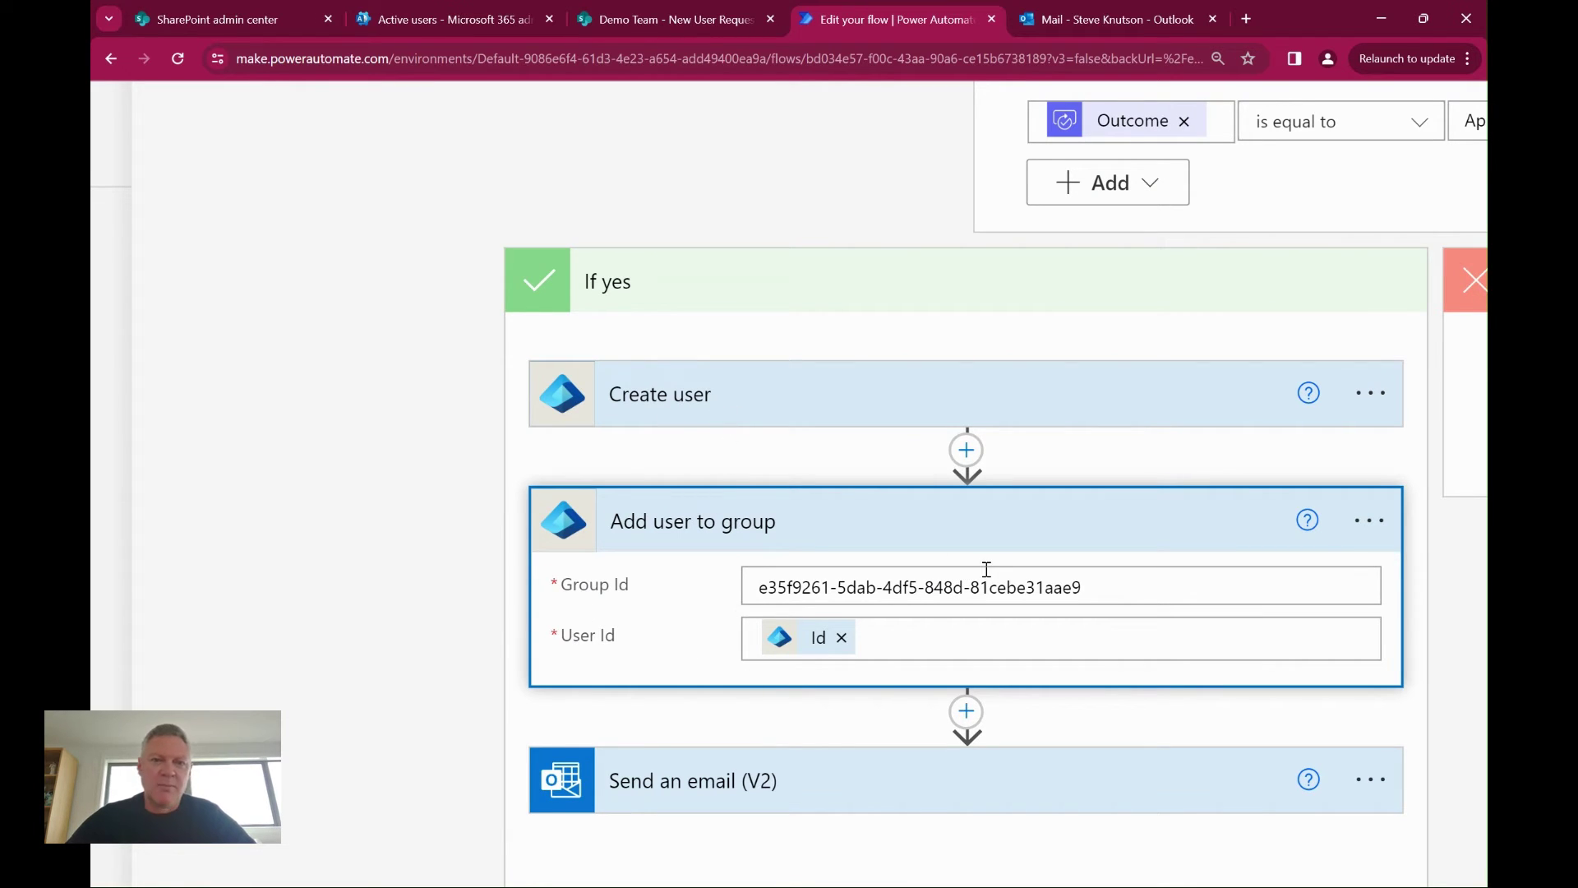
Open Demo Team under Active teams & groups, select its group ID from the address bar, and go back to the flow
click(412, 22)
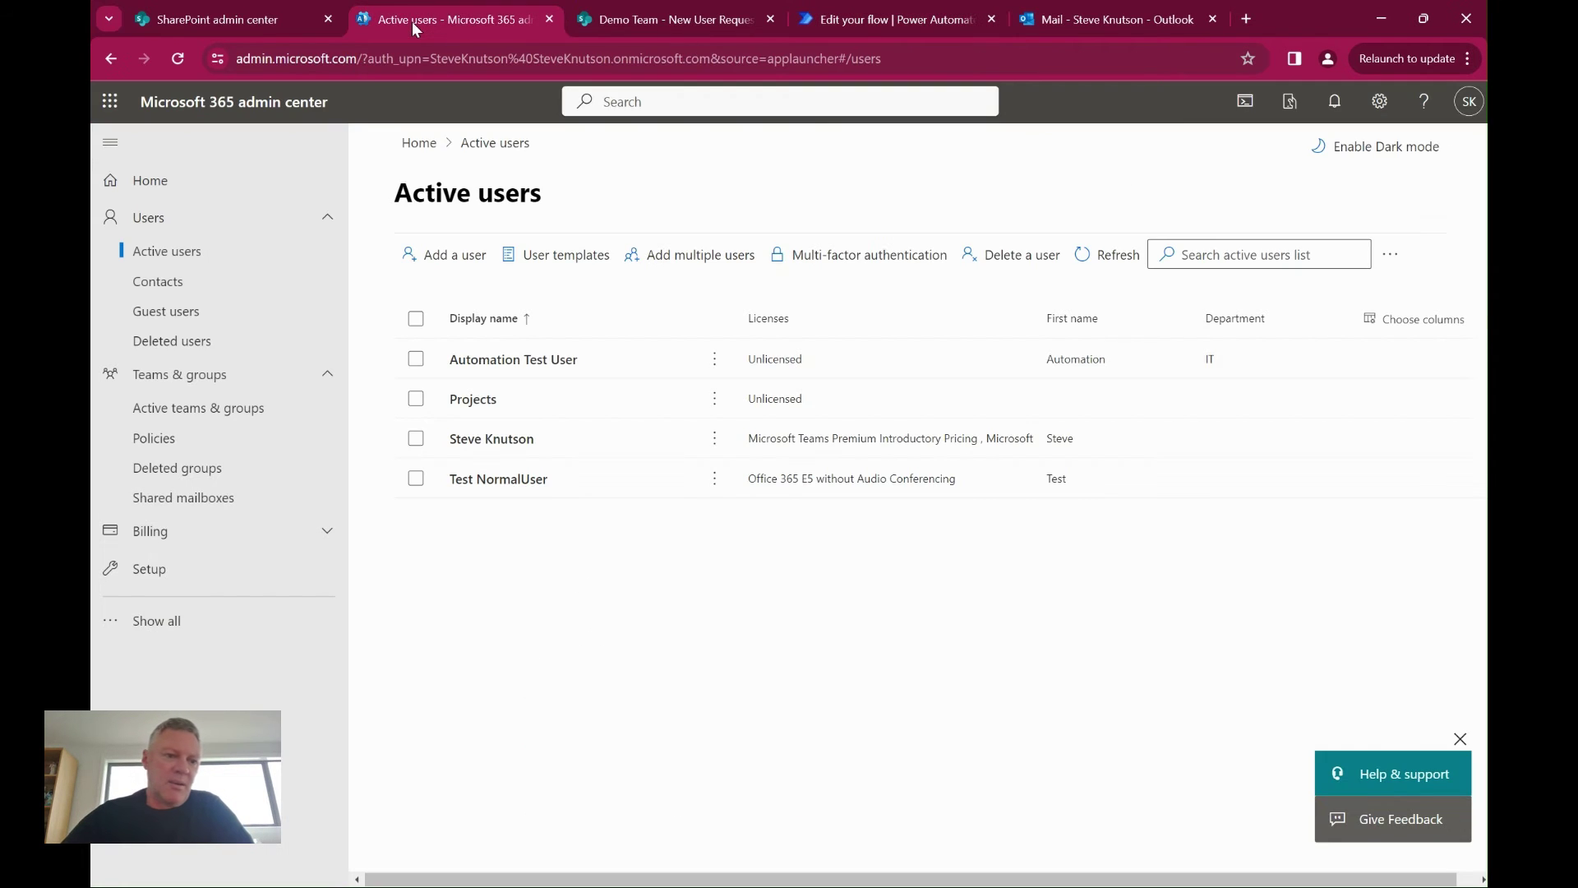
click(177, 409)
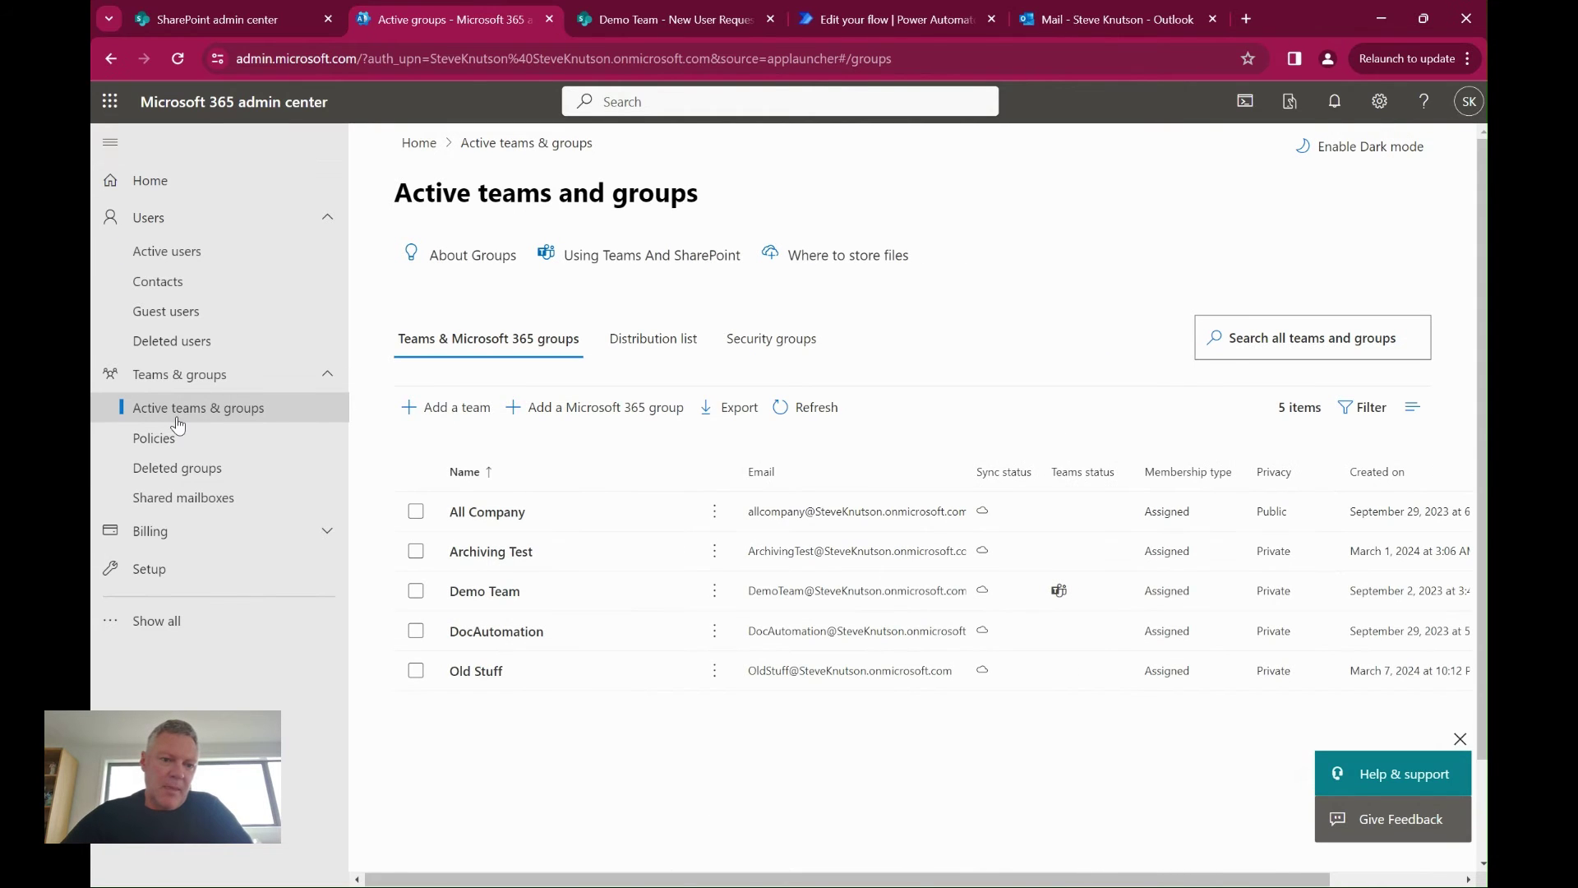
click(488, 598)
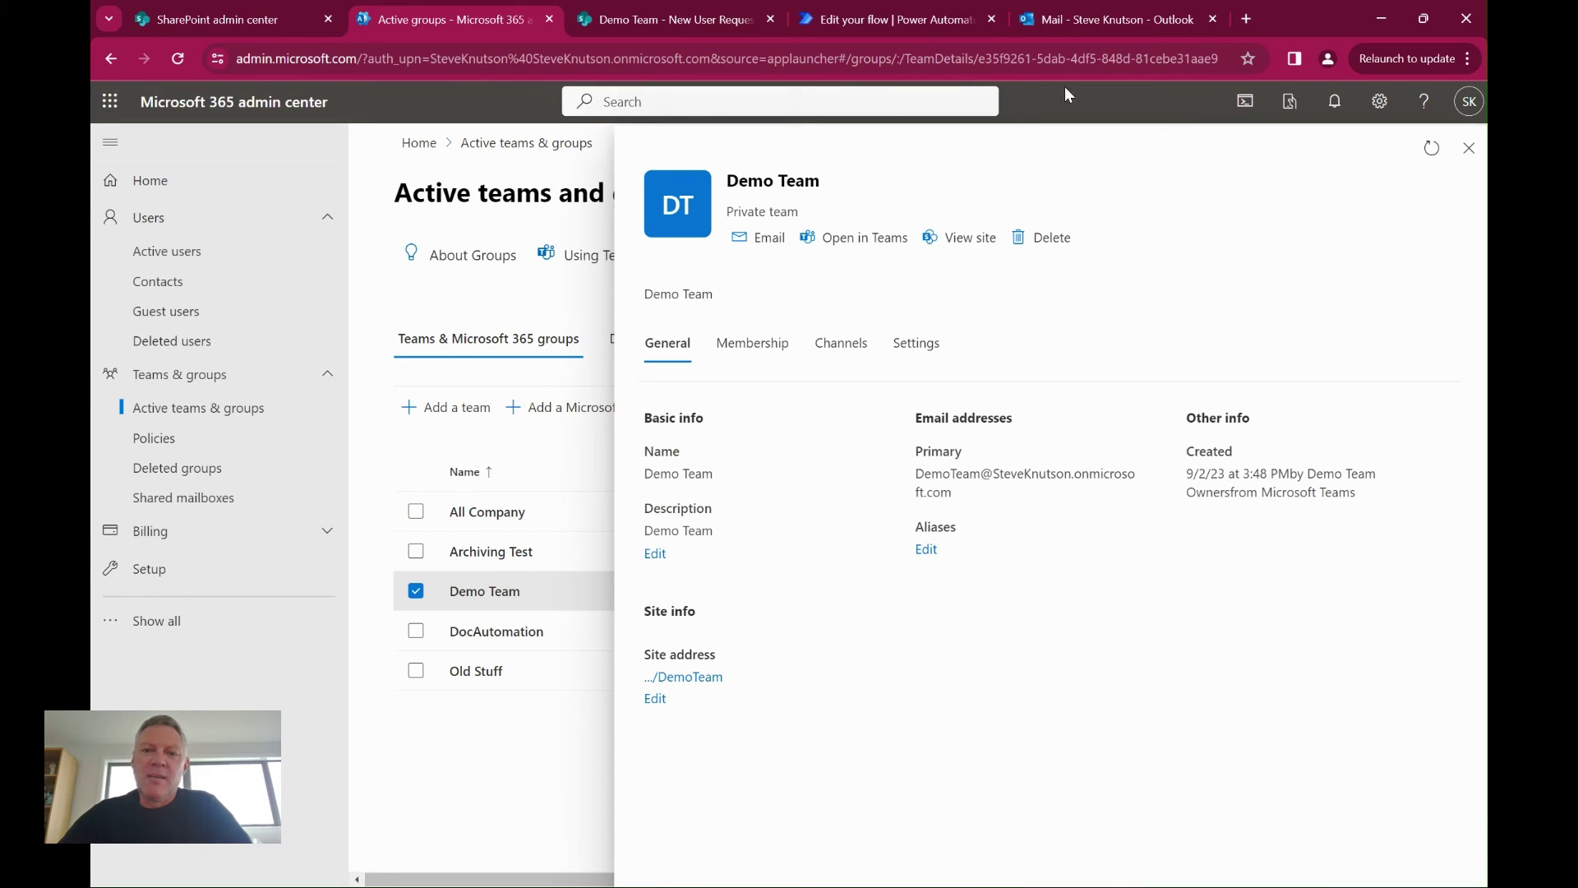
drag(977, 59, 1233, 59)
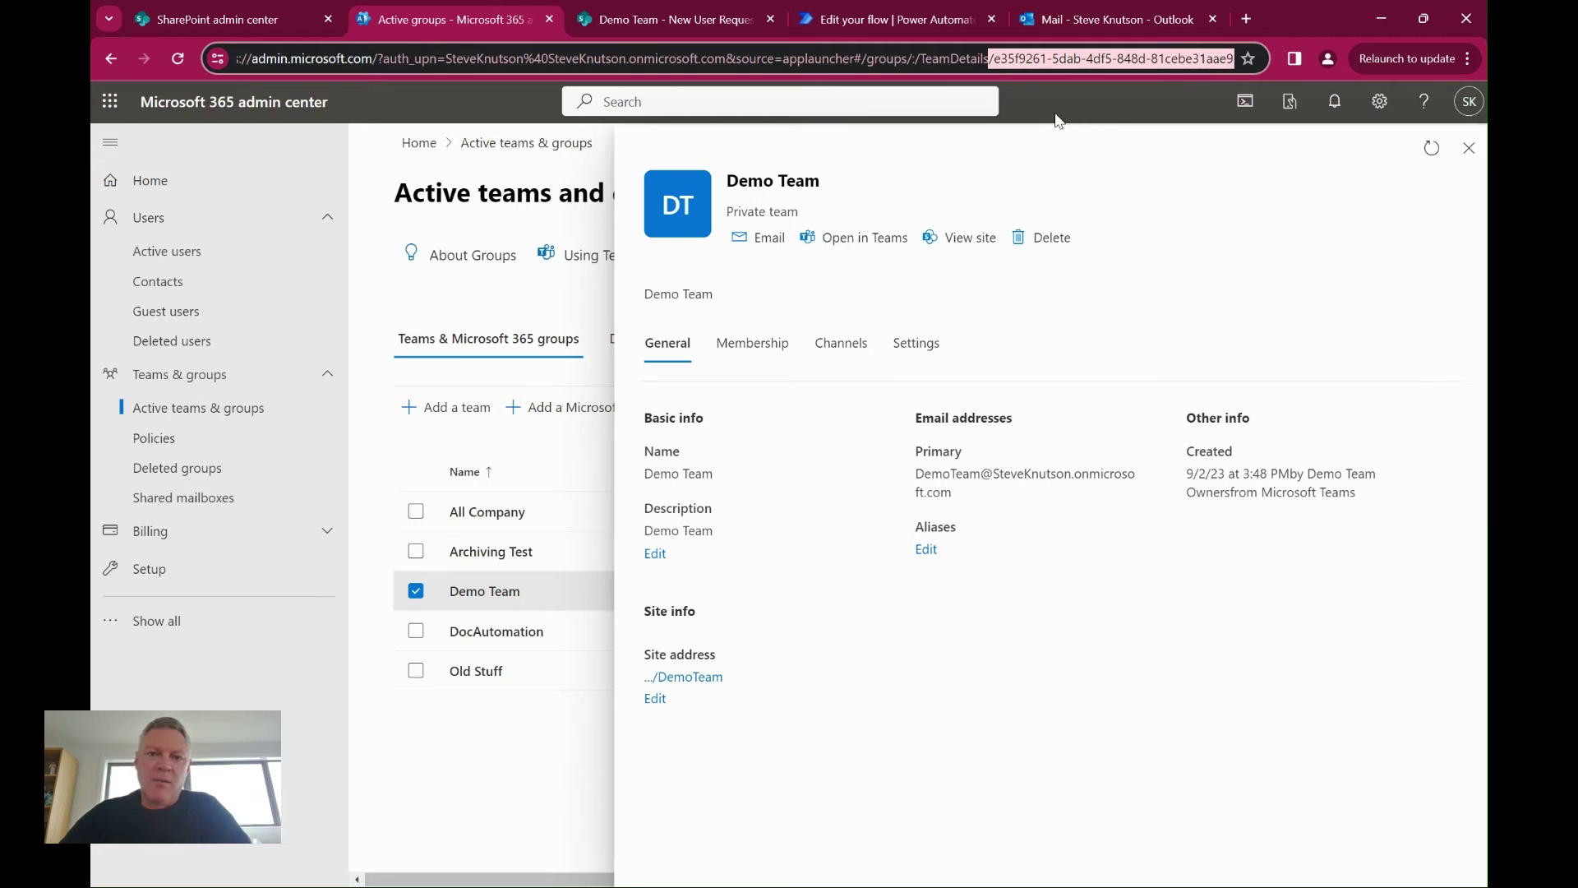
drag(992, 59, 1231, 59)
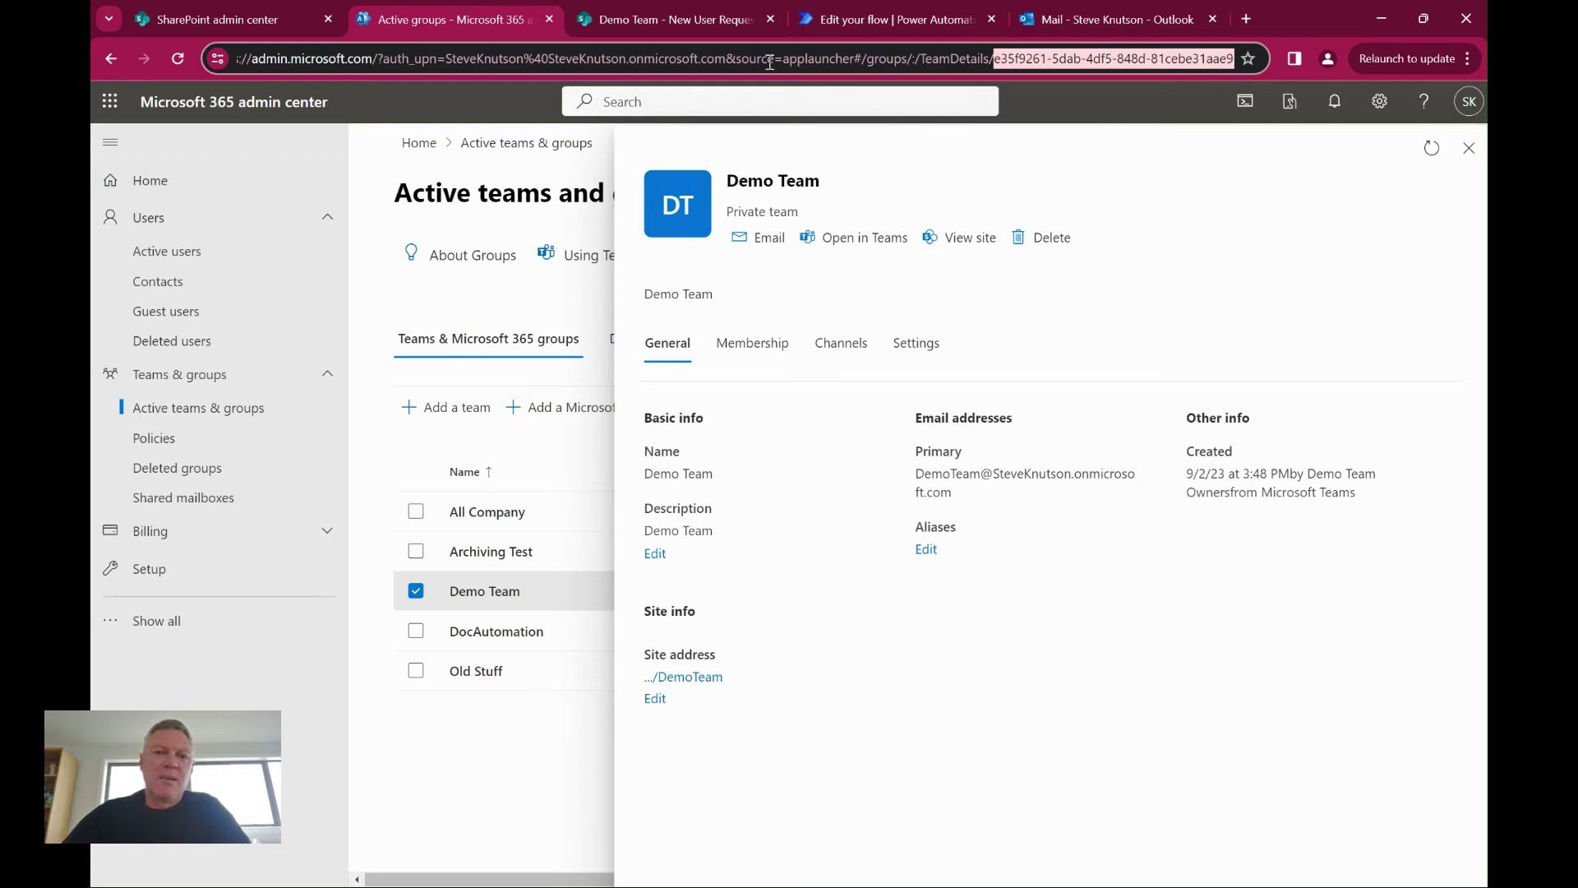
click(872, 25)
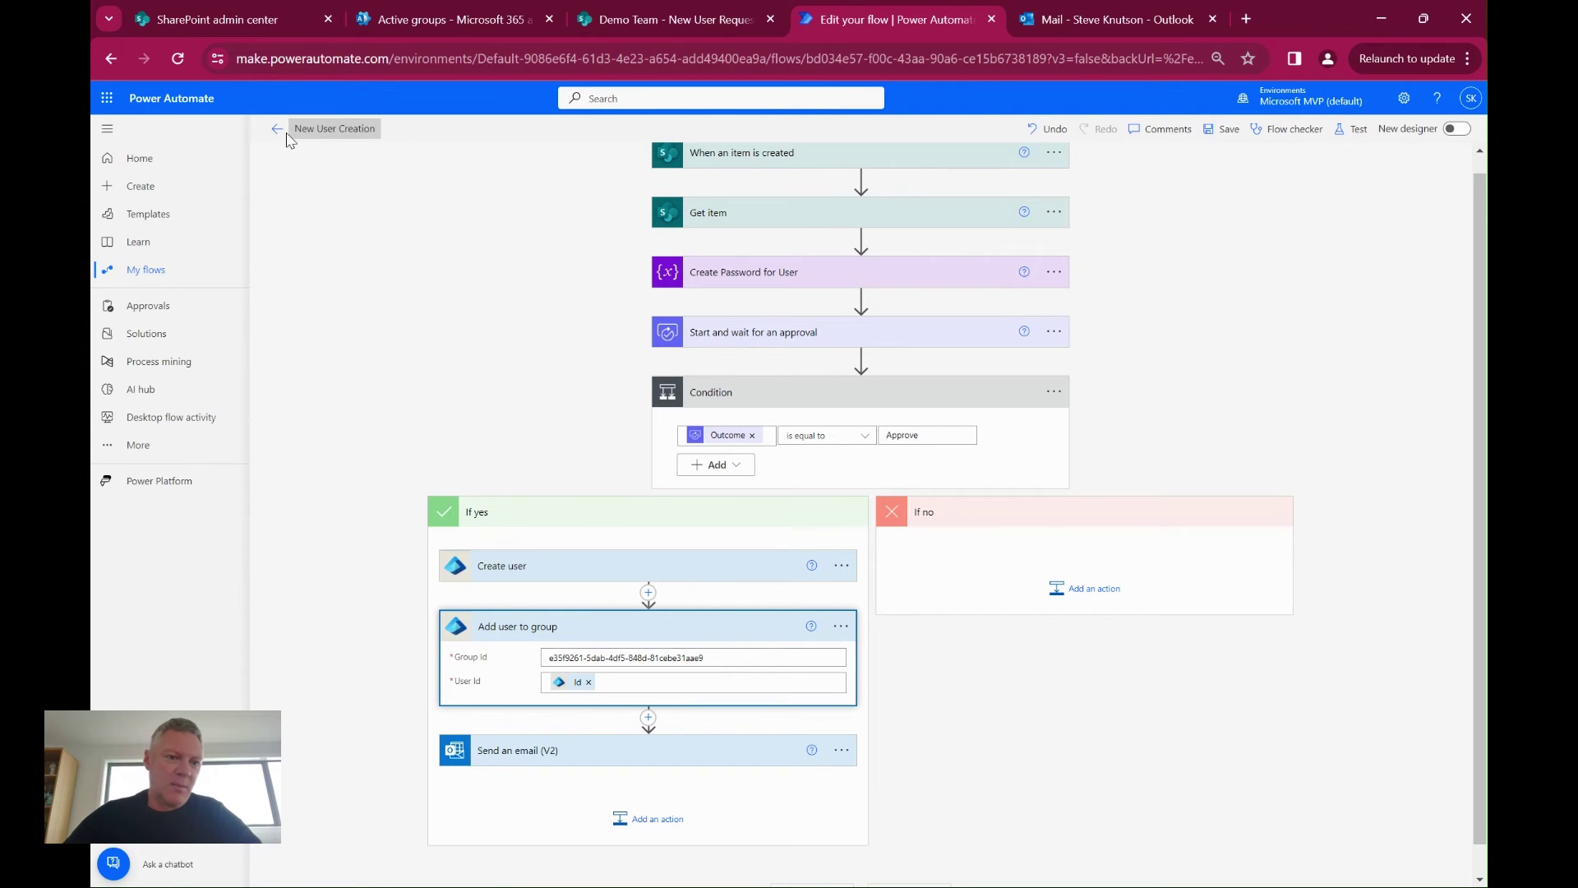
Leave the flow editor without saving and open the flow's currently running run
click(281, 134)
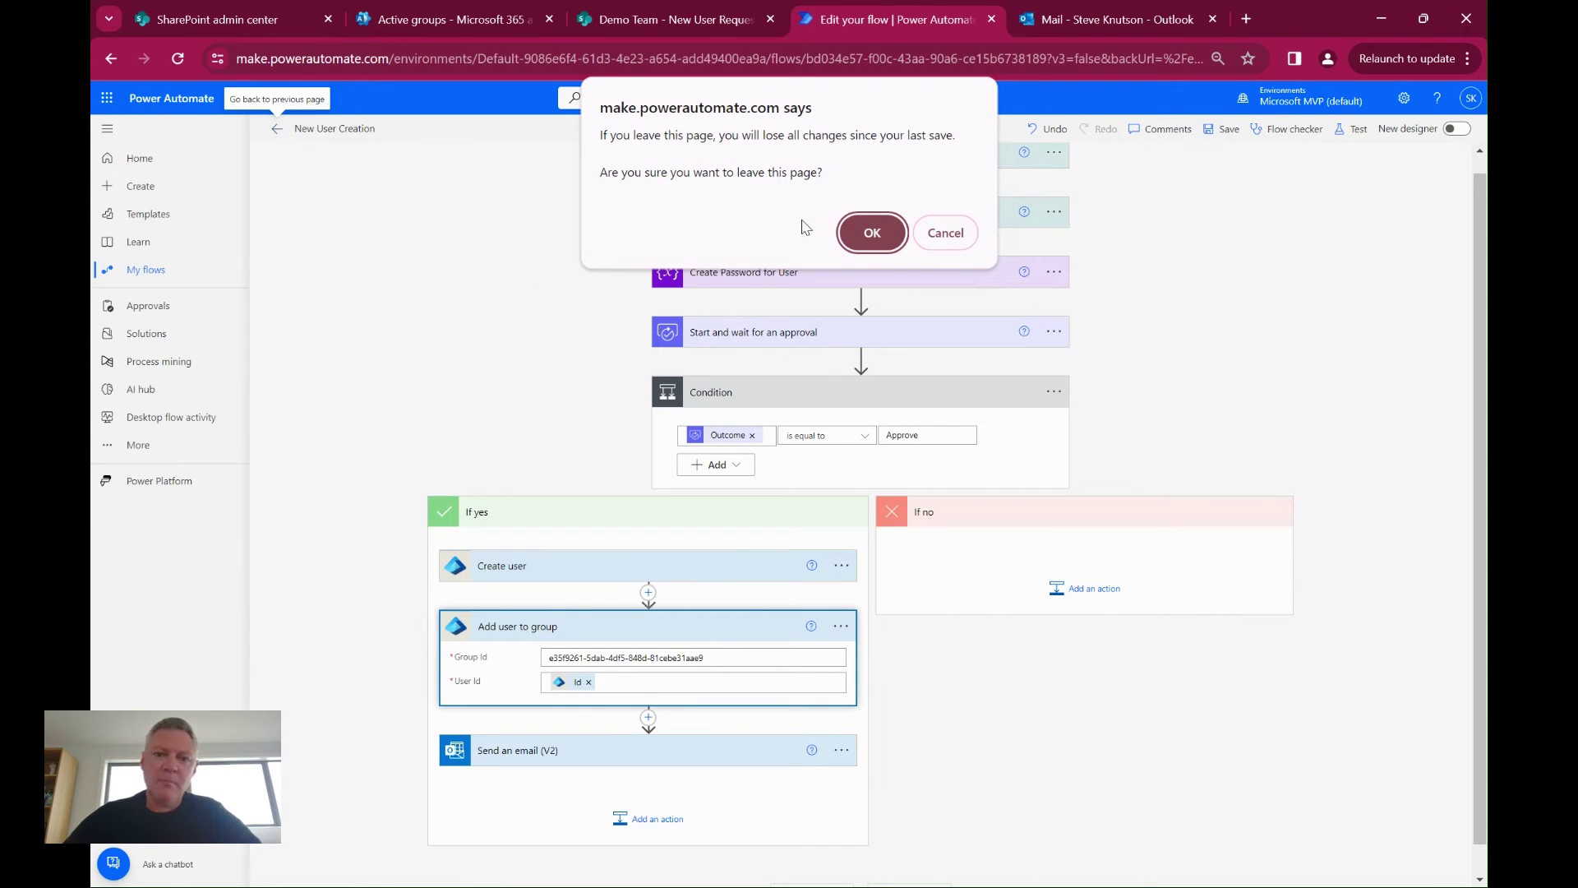
click(874, 238)
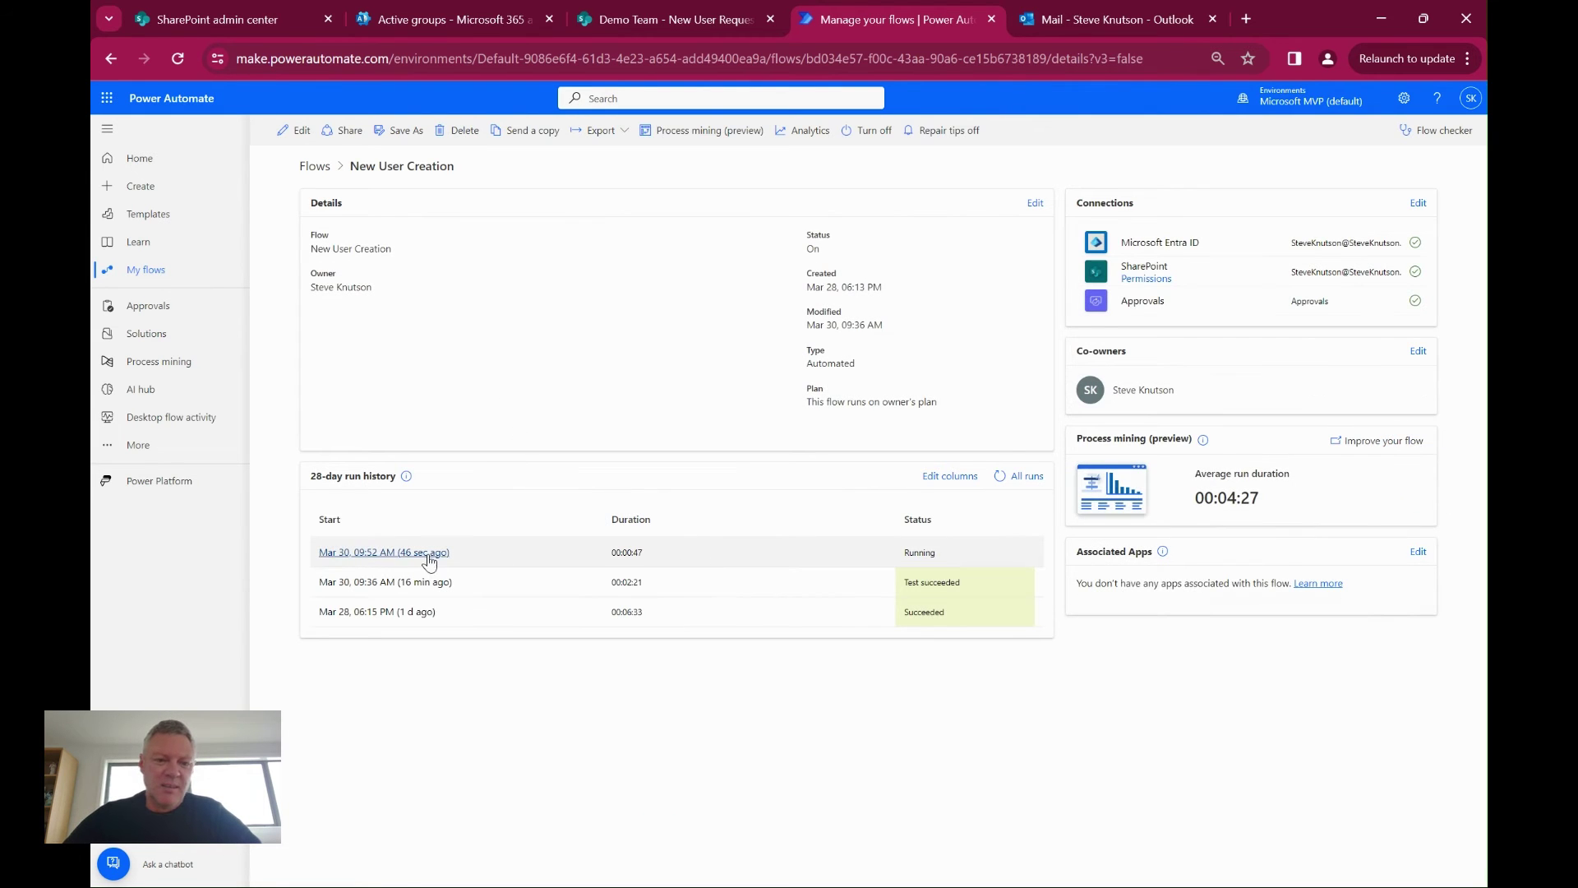
click(398, 553)
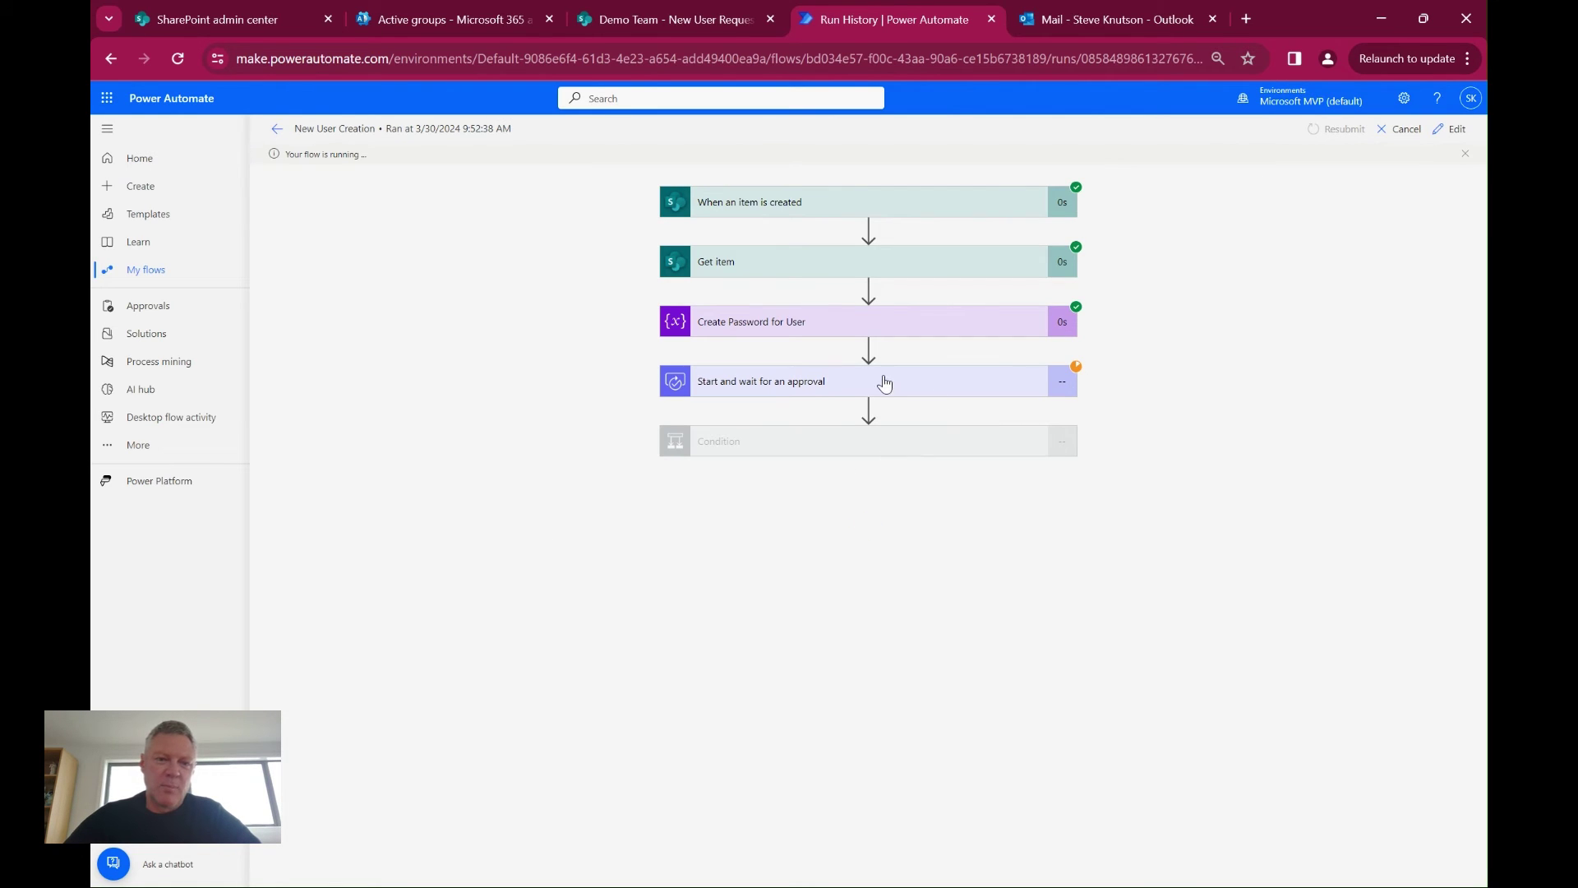
Approve the pending new user request in Approvals, then go to My flows
click(156, 314)
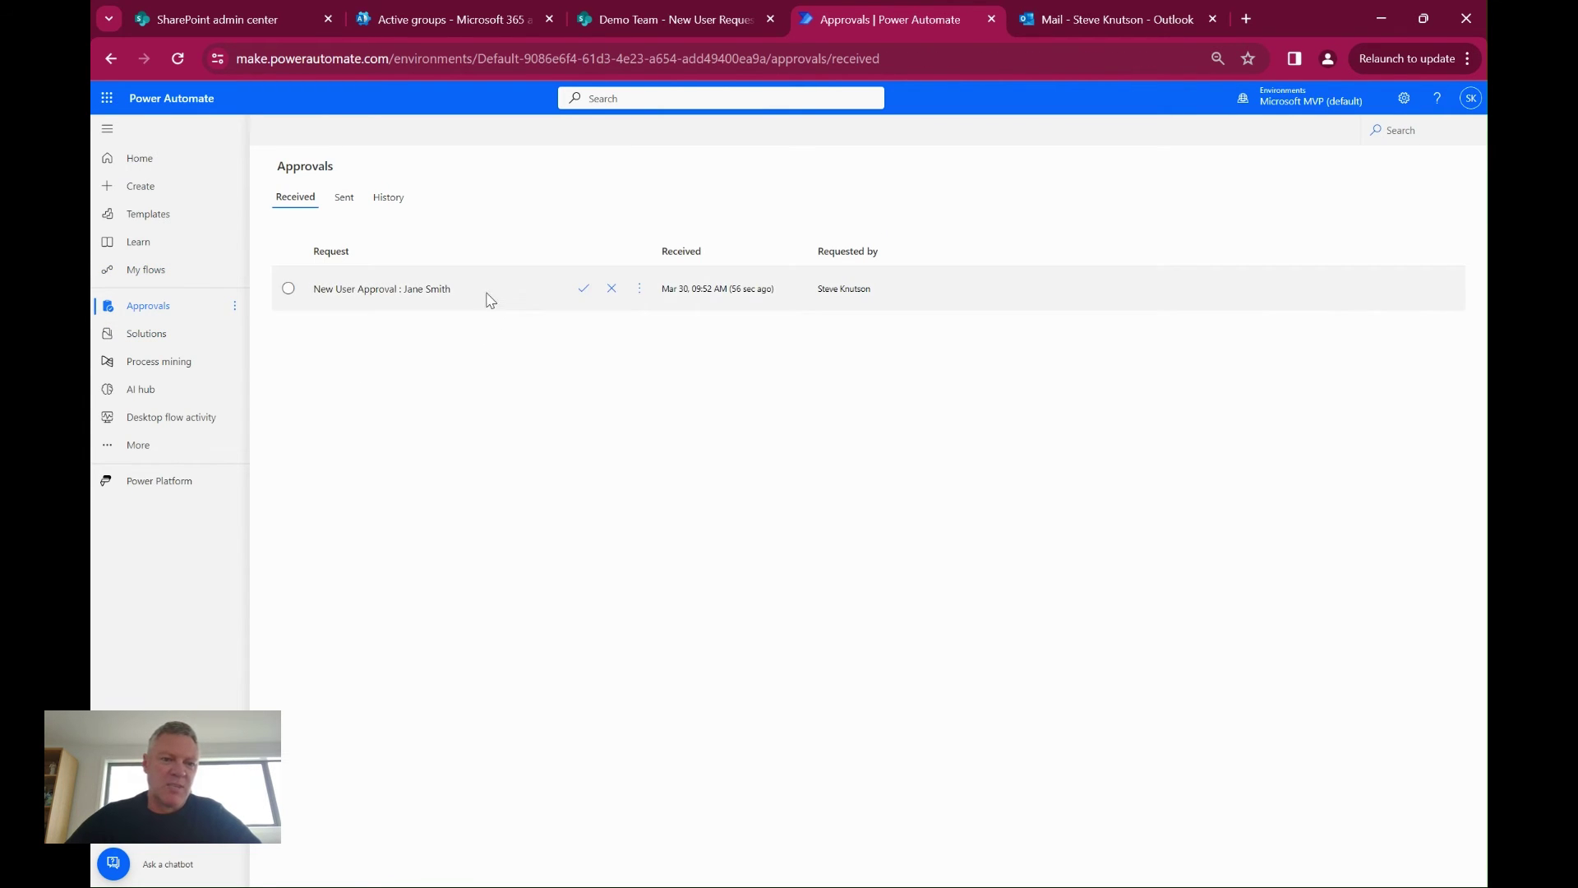
click(584, 290)
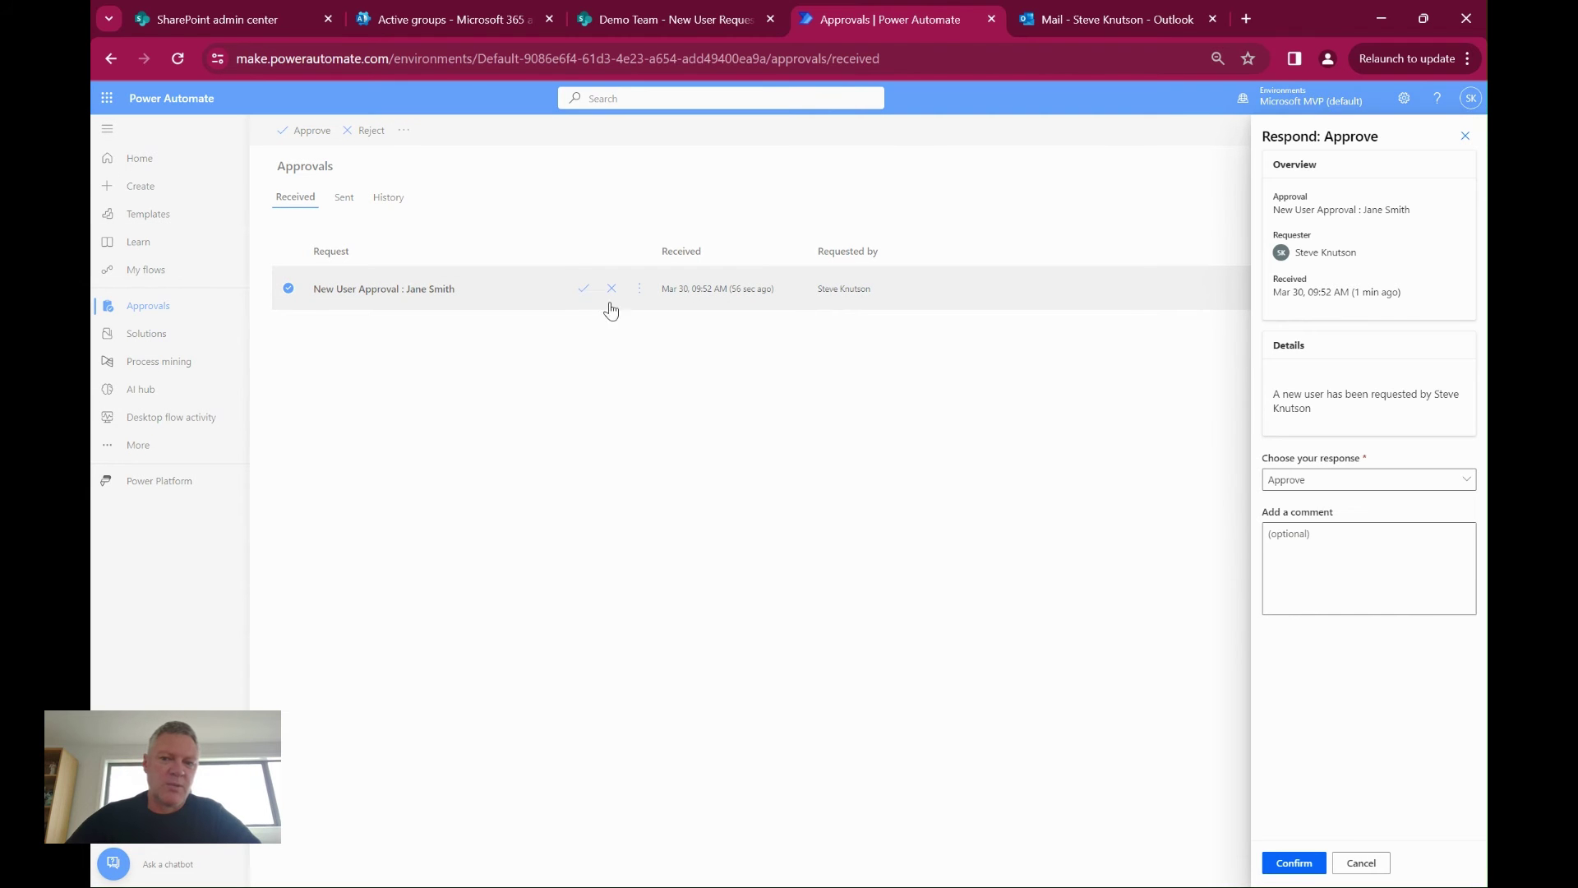
click(1295, 865)
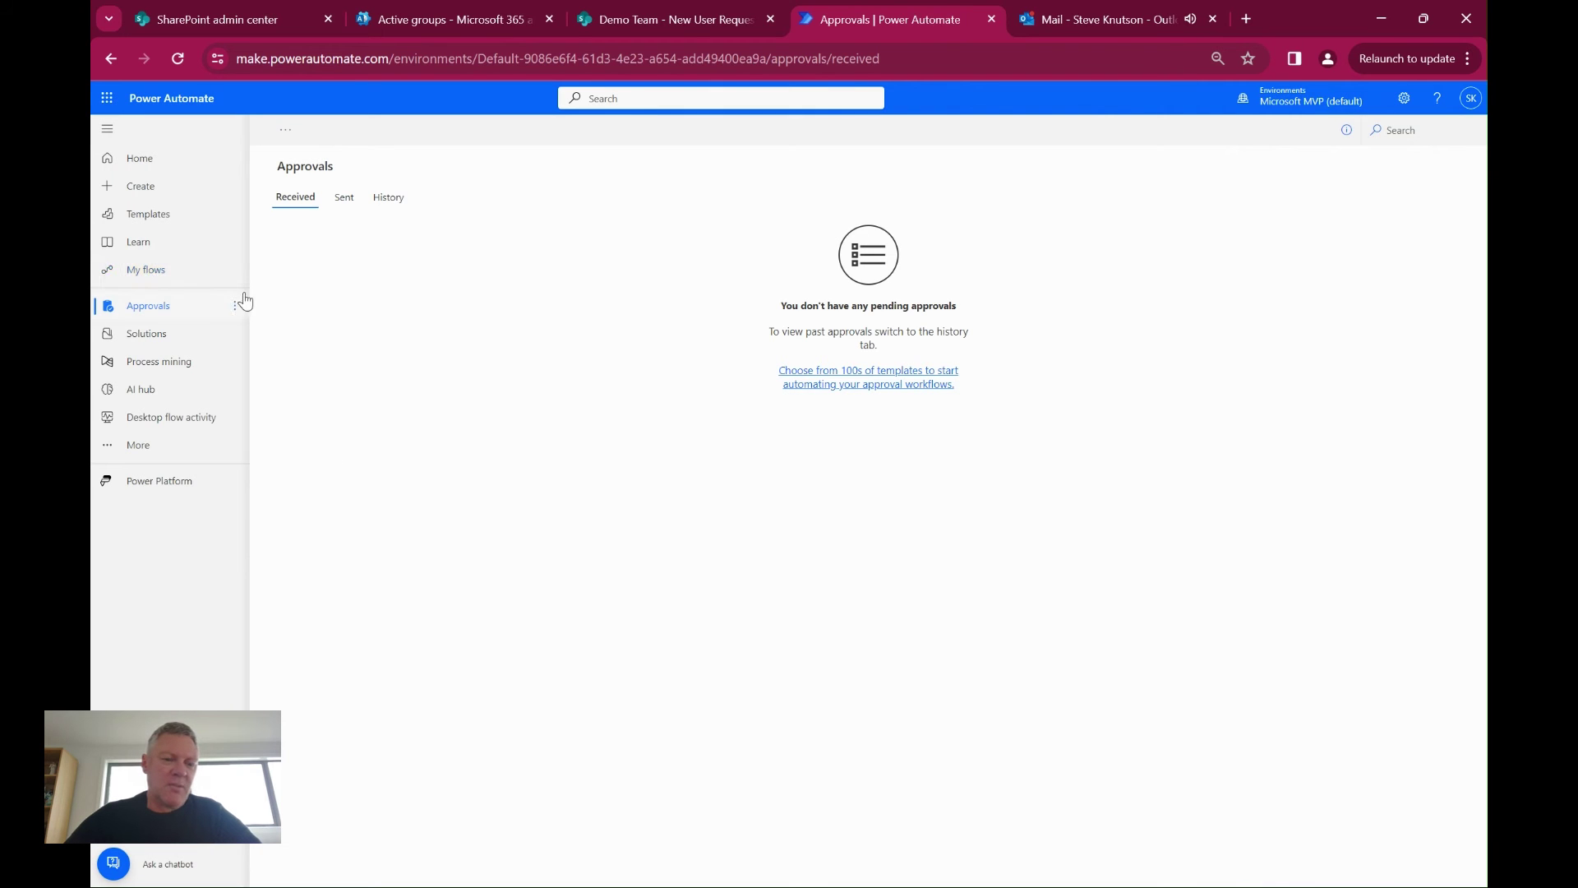
click(149, 277)
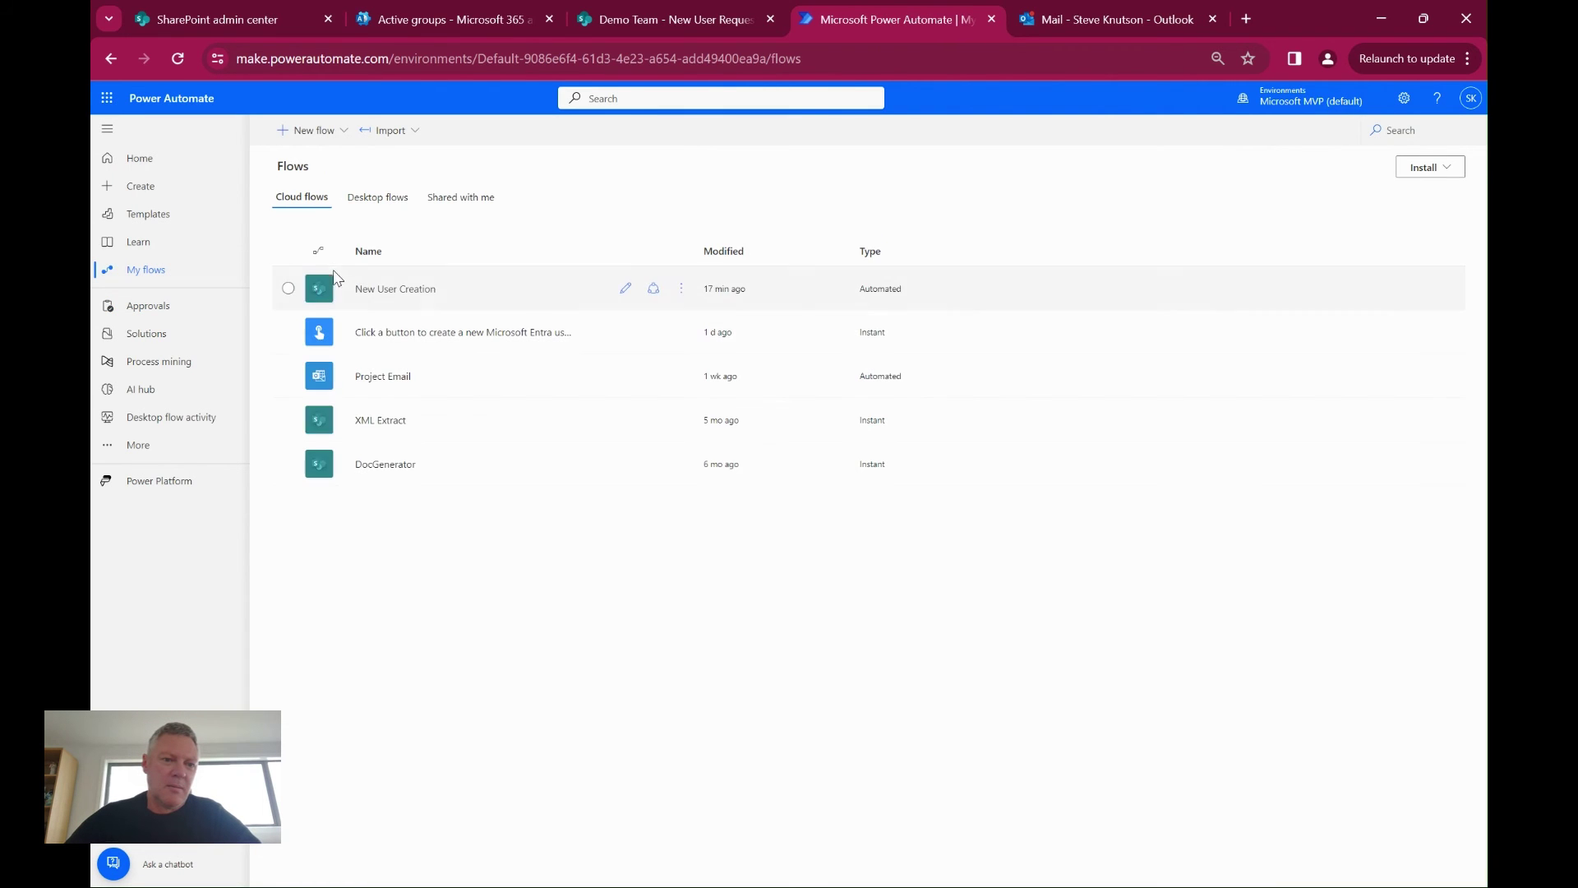
Open the Mar 30 09:52 AM New User Creation run and expand its Condition to see completed steps
click(400, 293)
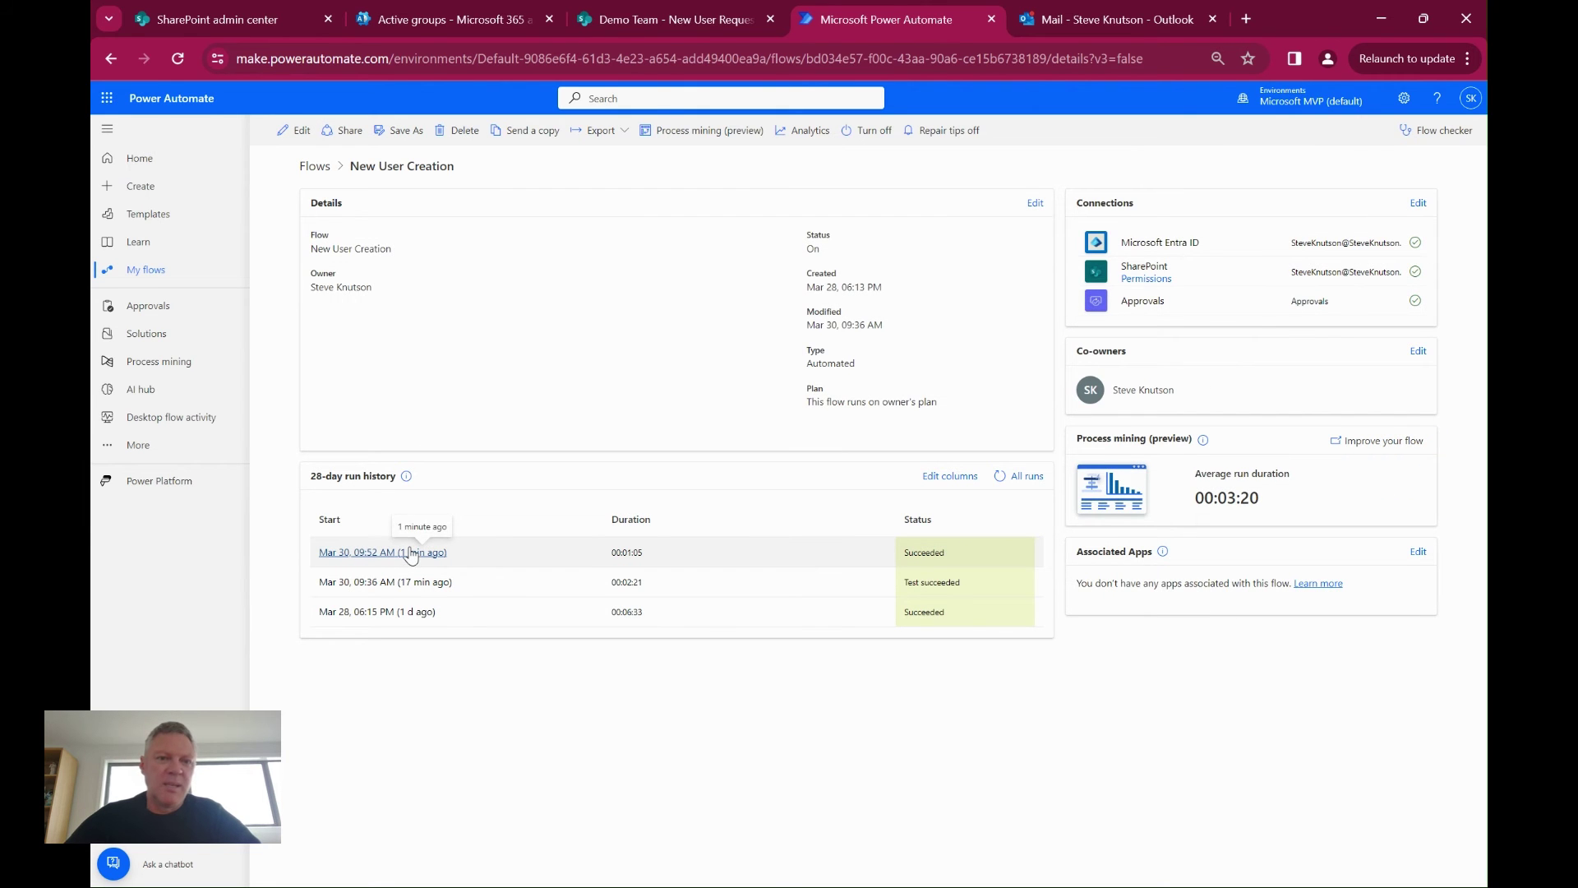
click(409, 553)
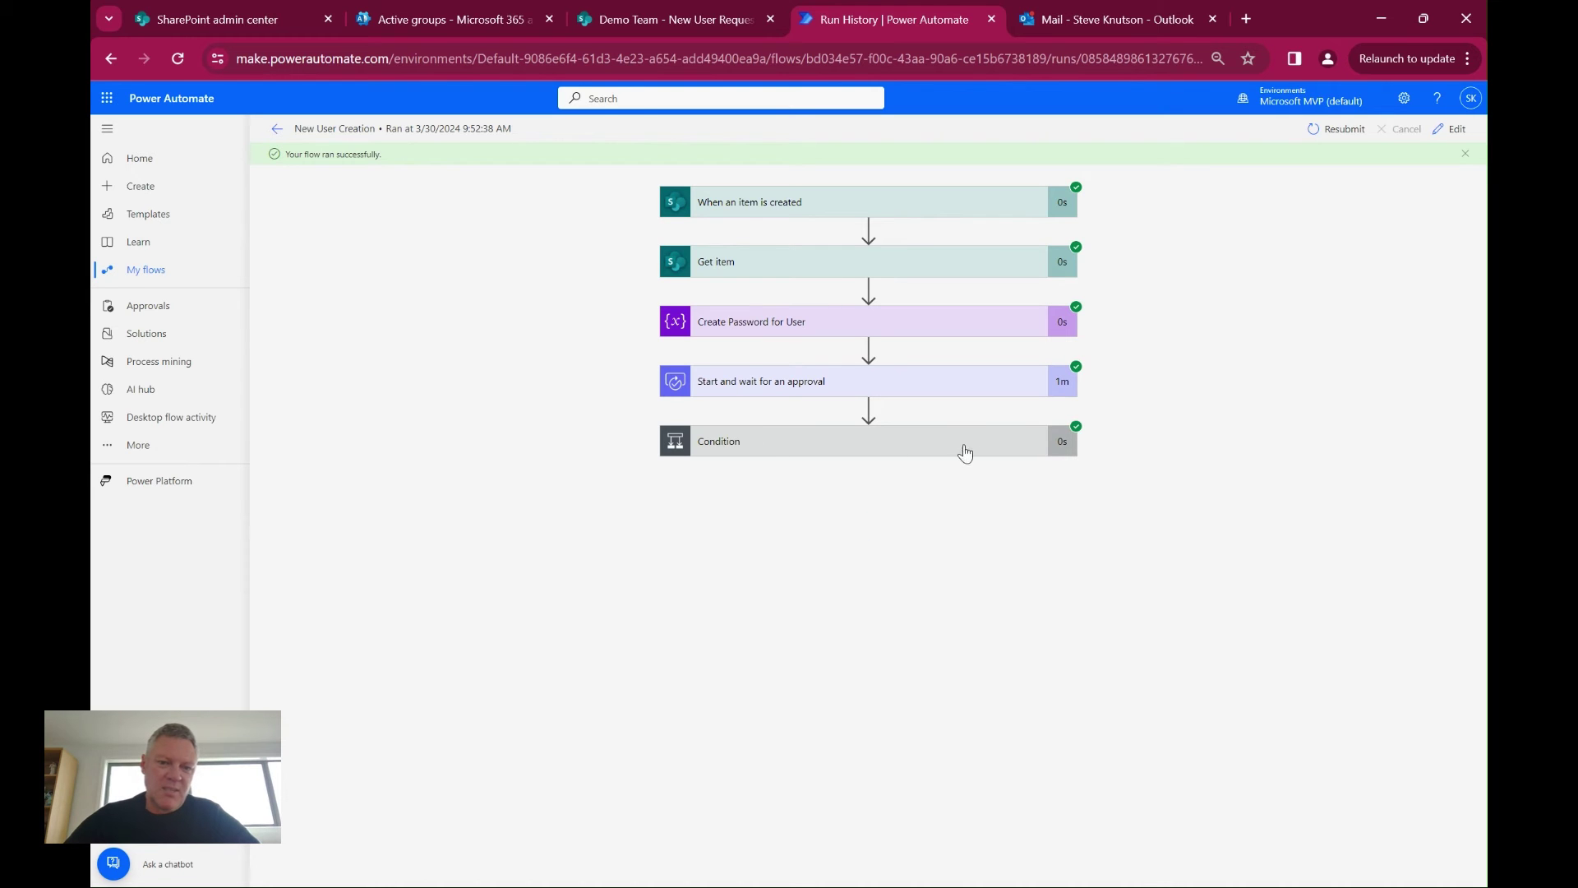
click(832, 448)
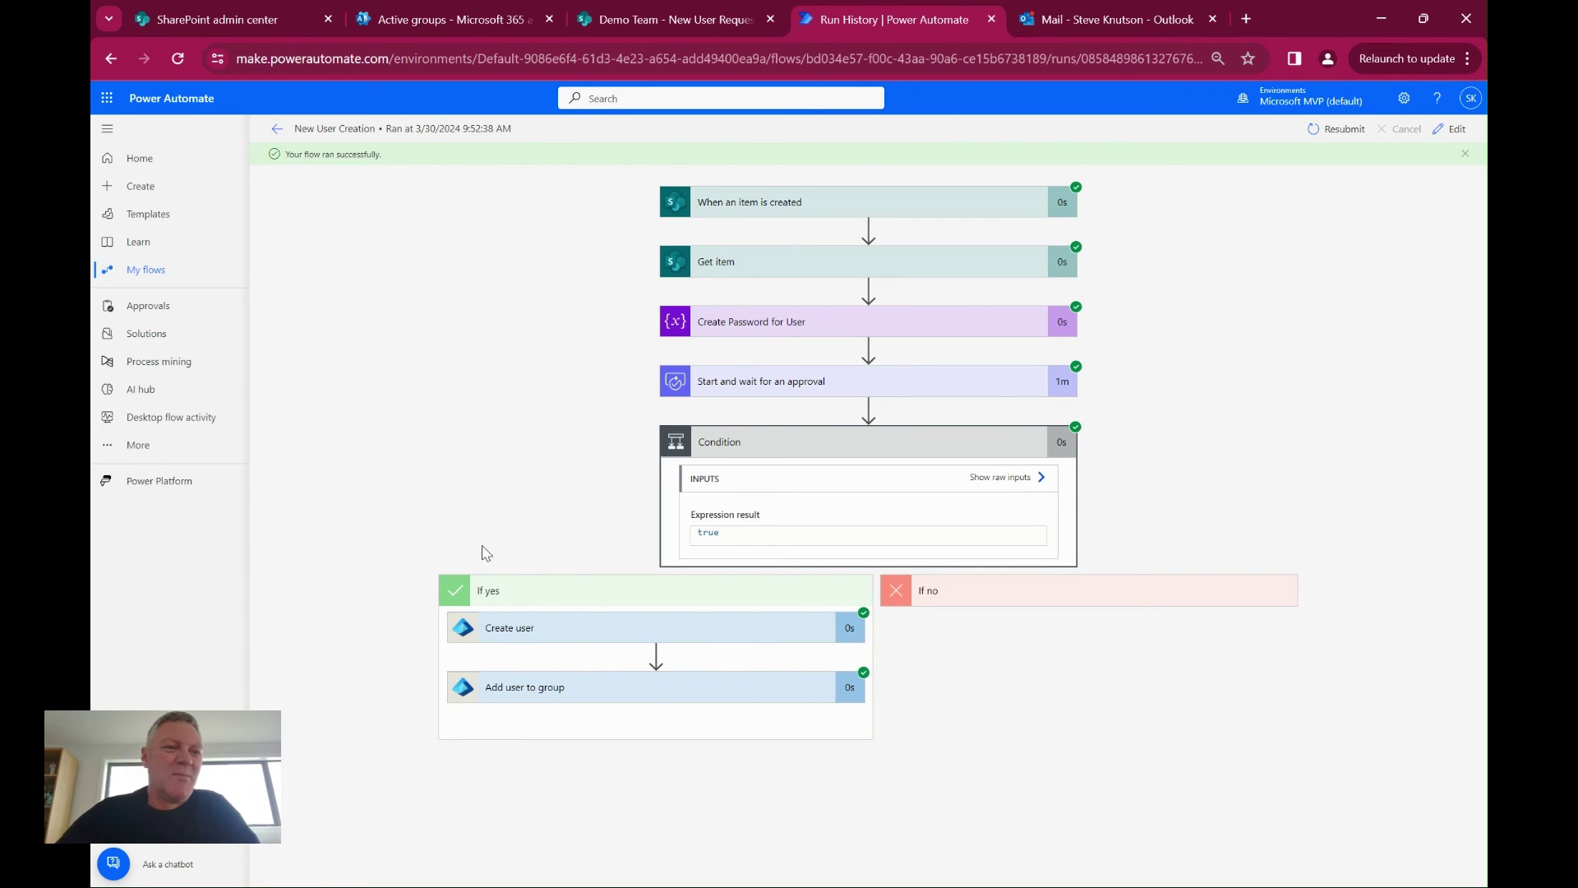
In the admin center's Active users, open the newly created user's account details to confirm it exists
click(436, 19)
click(1468, 150)
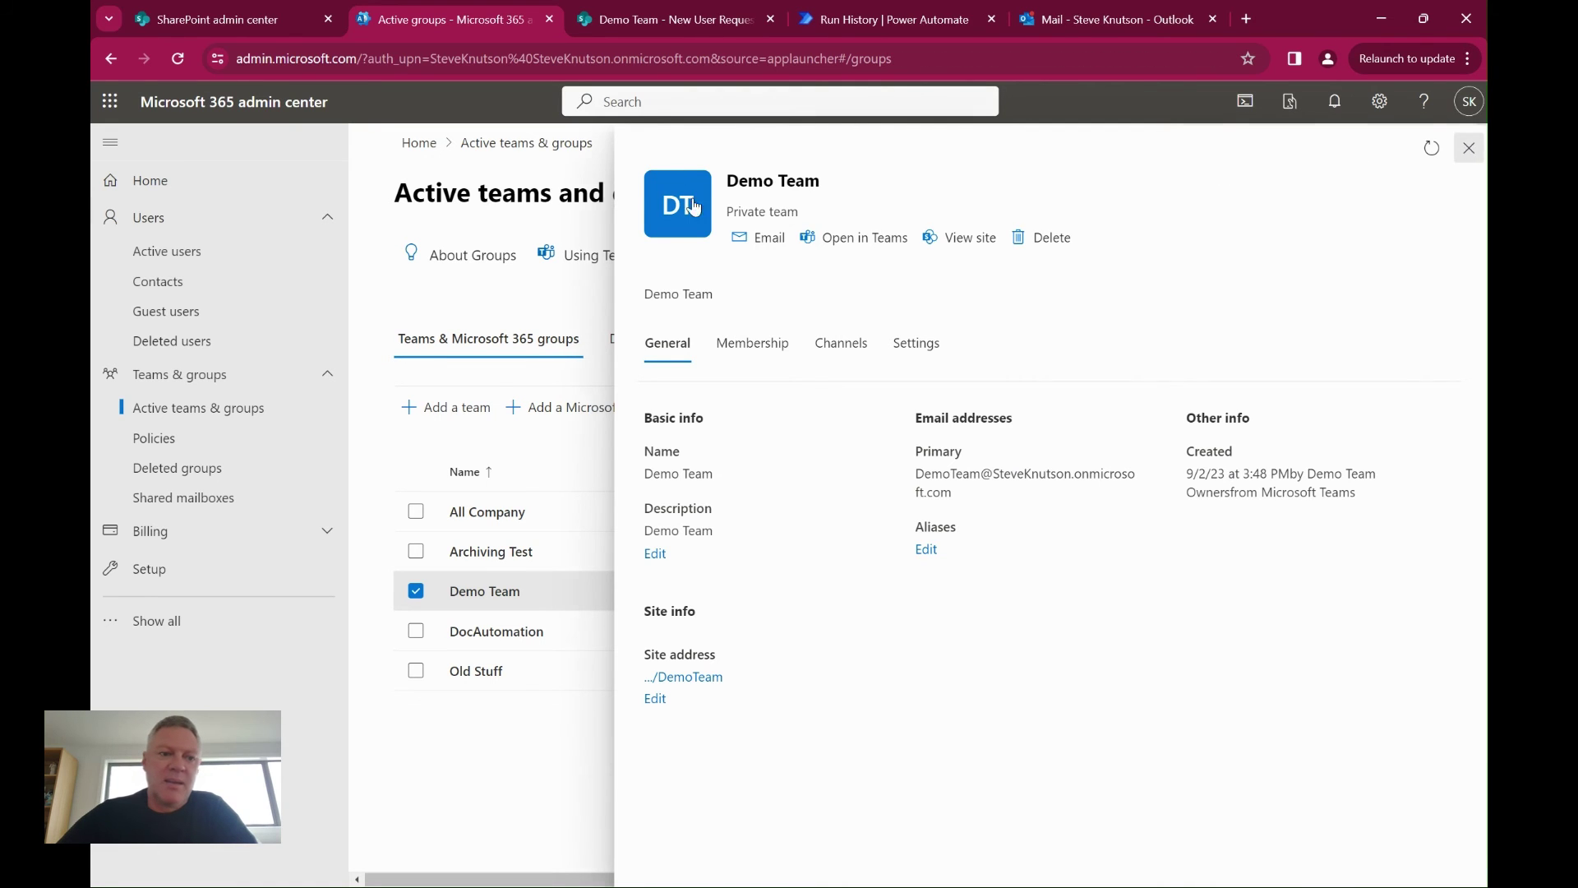
click(172, 259)
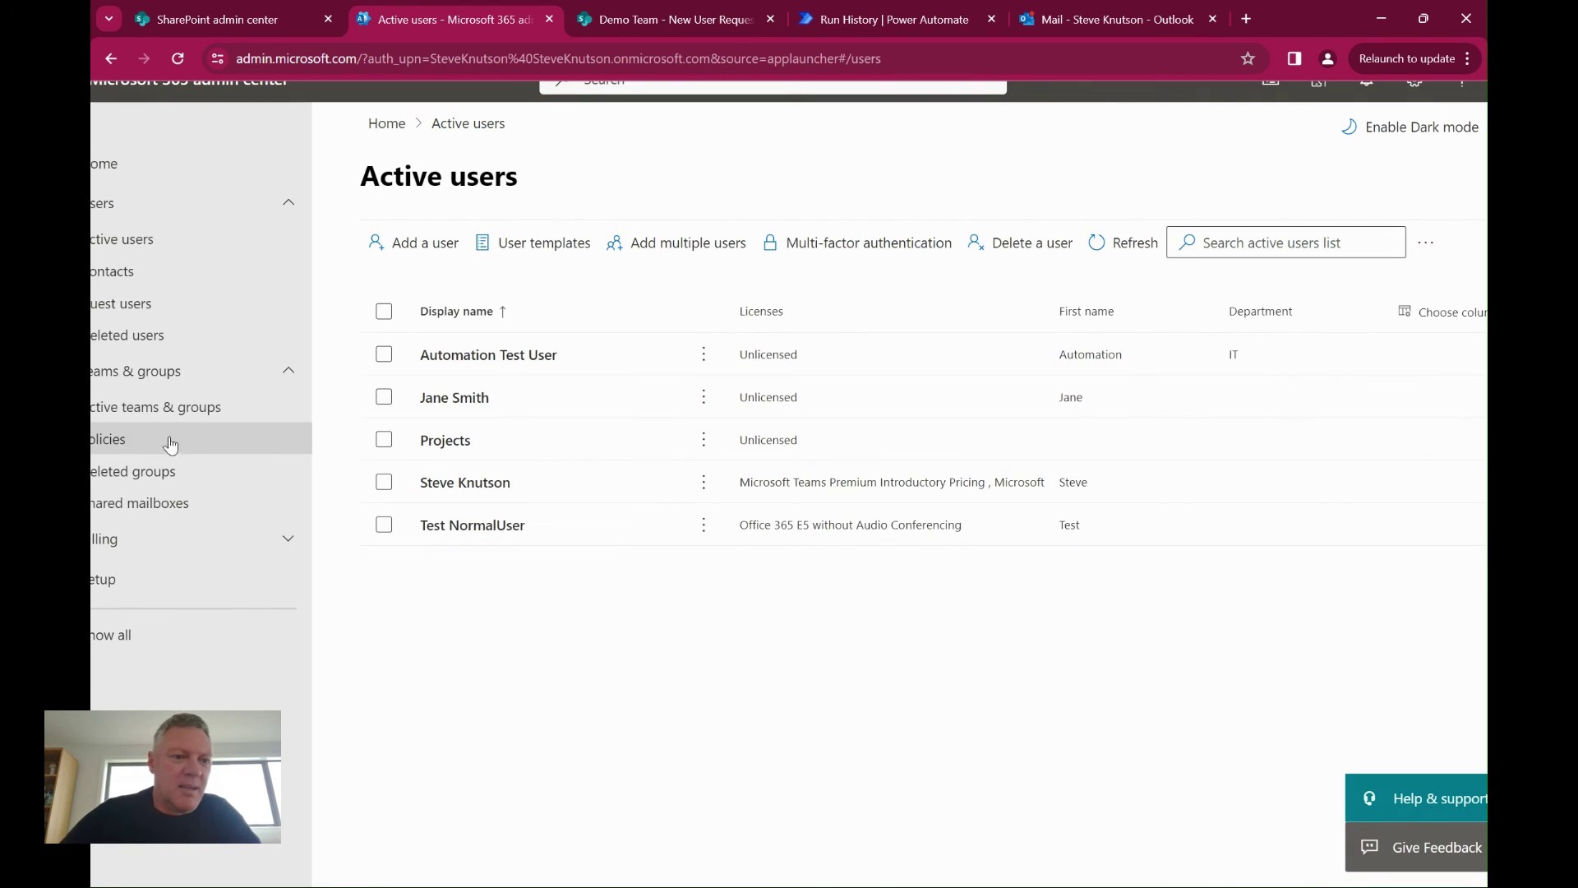
click(452, 403)
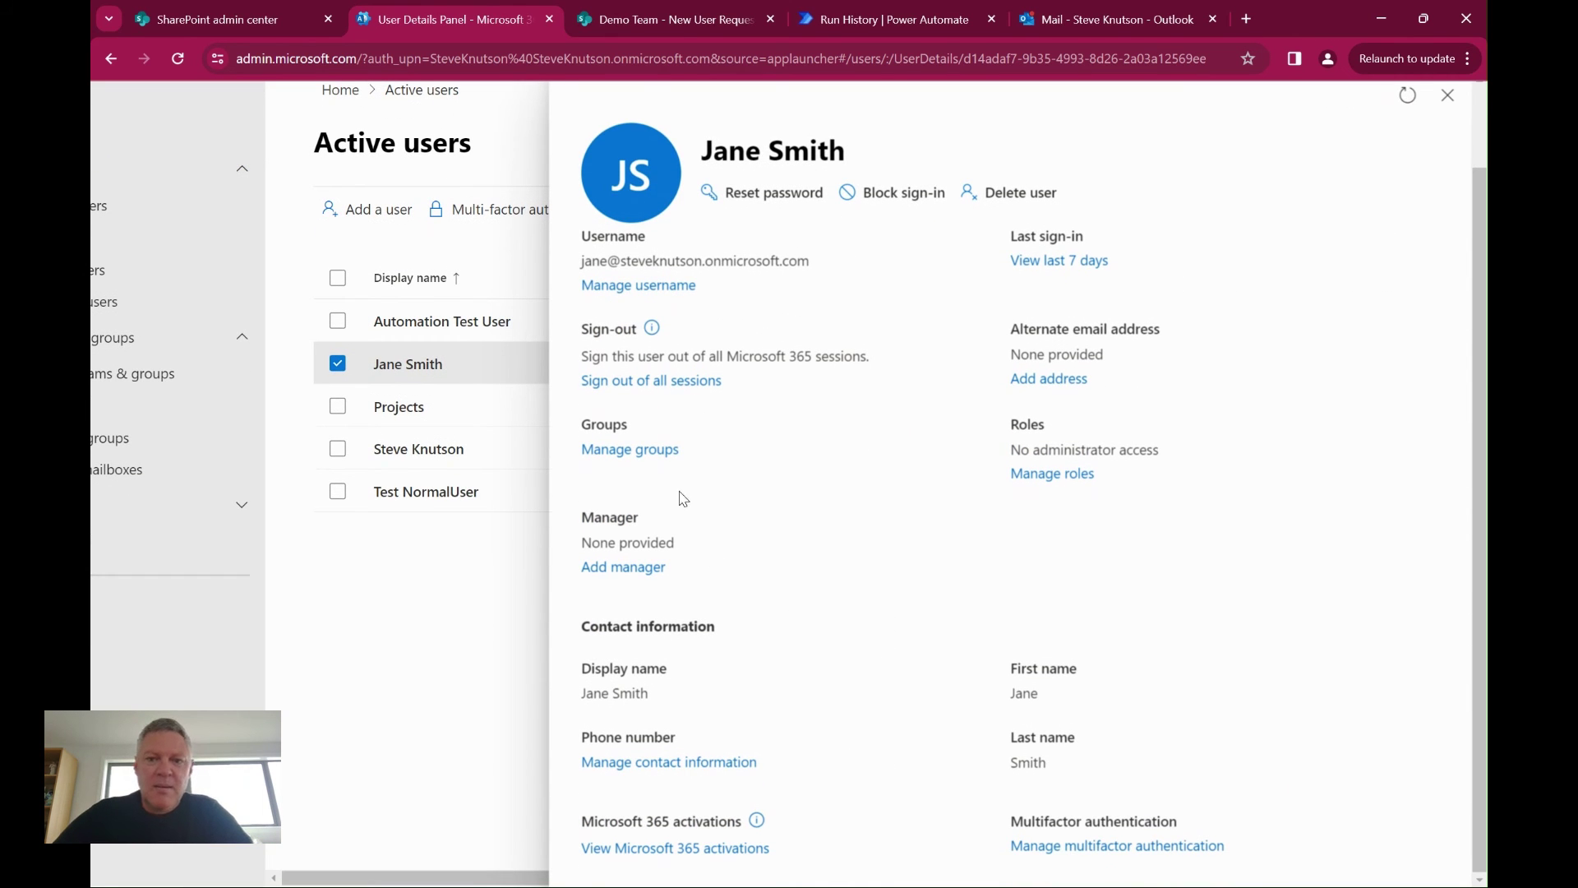
click(1447, 104)
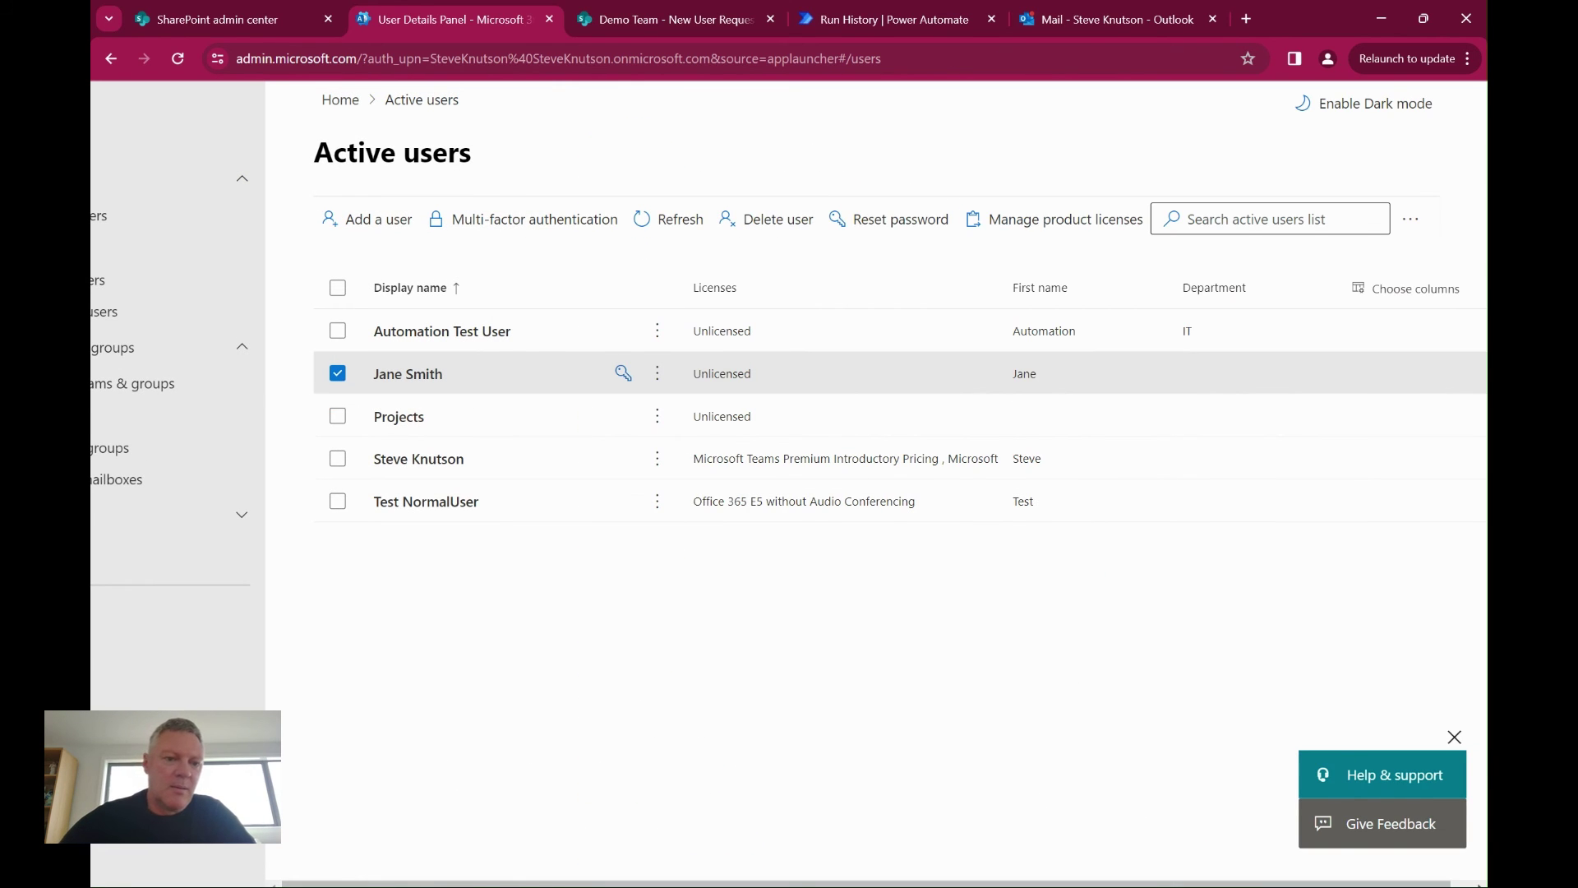
Open Demo Team's membership and confirm the new user is listed among its members
click(234, 388)
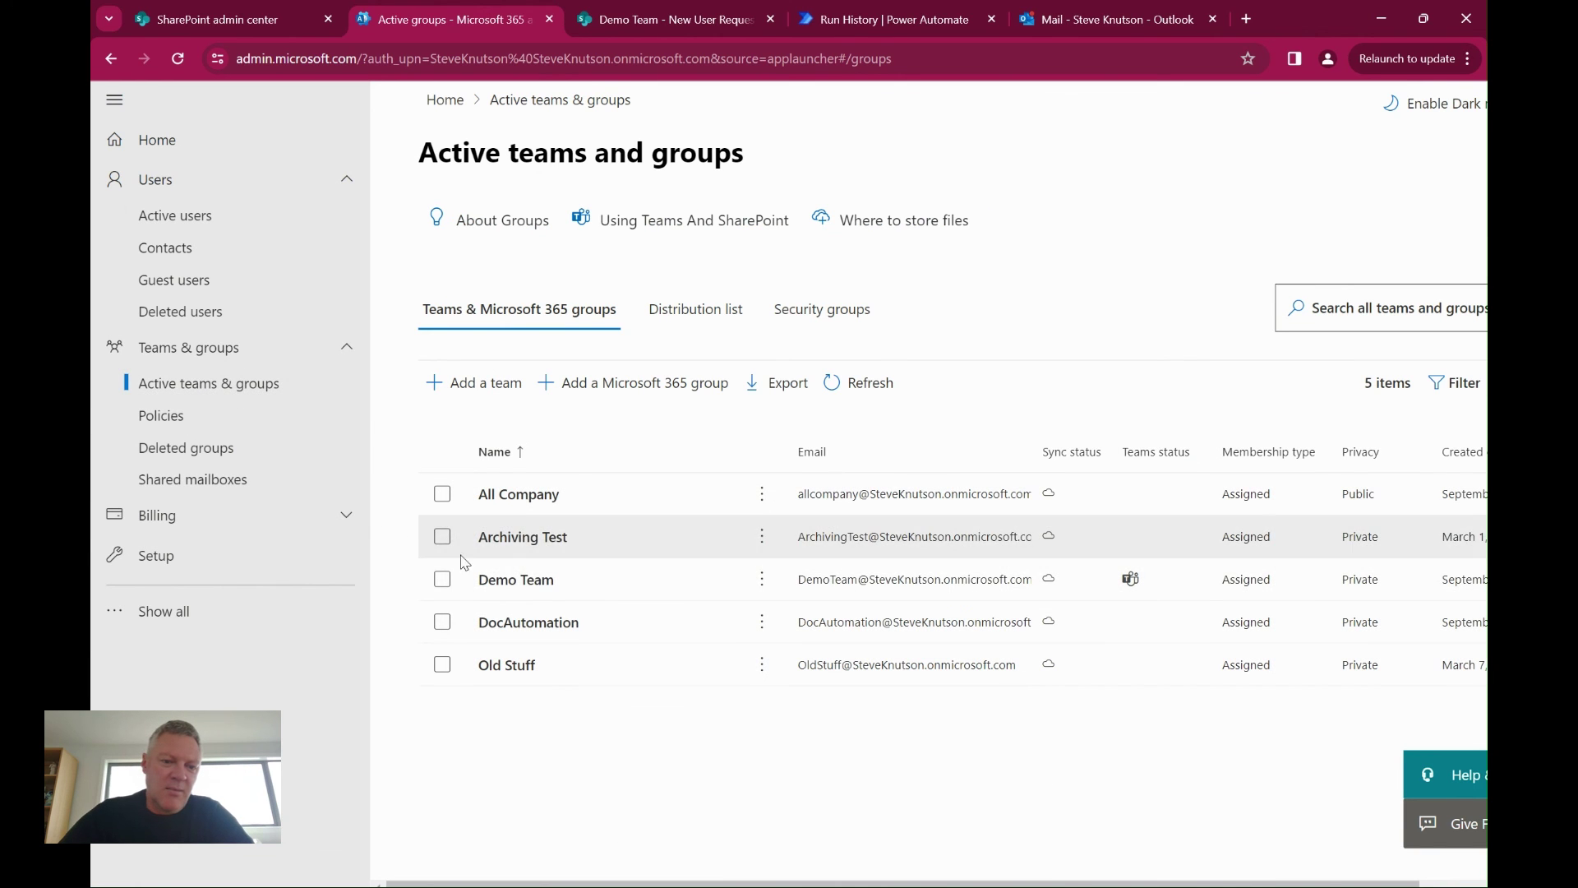
click(523, 581)
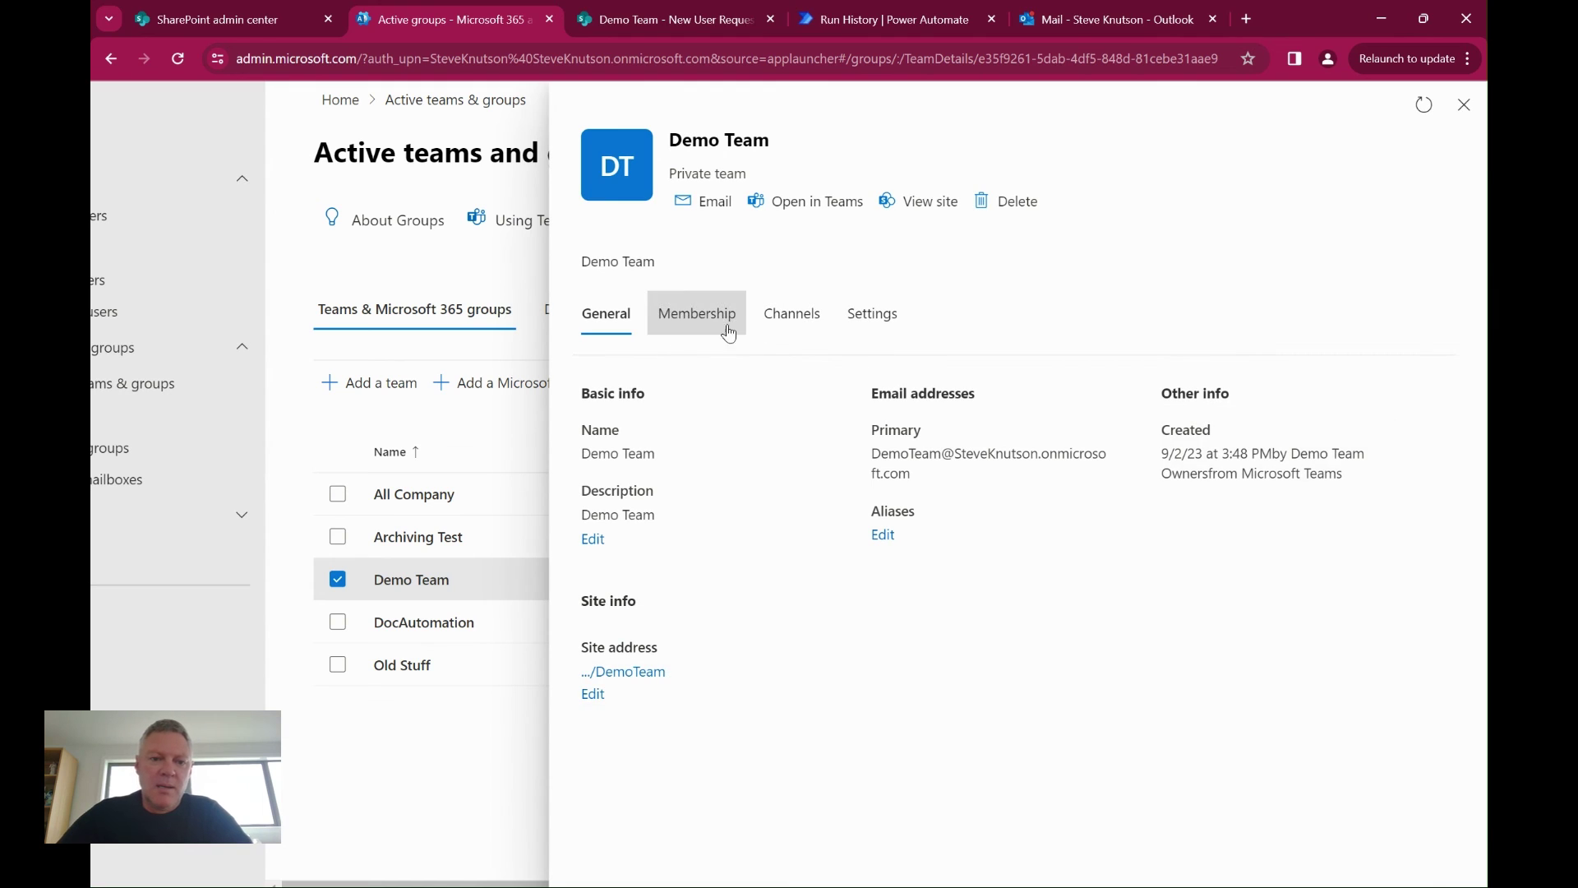
click(700, 325)
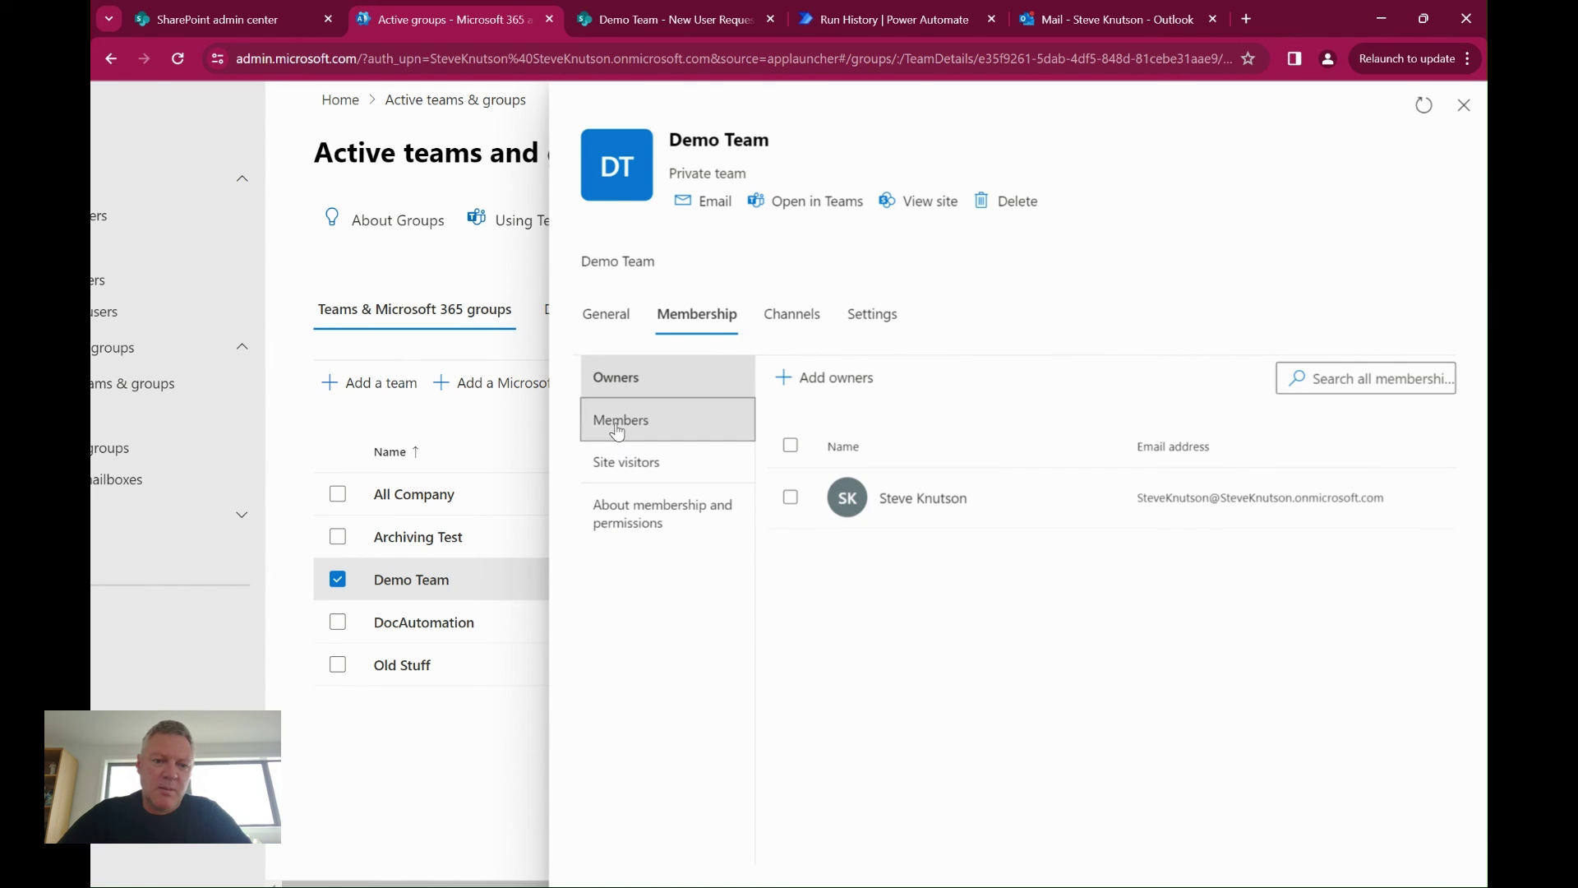
click(623, 420)
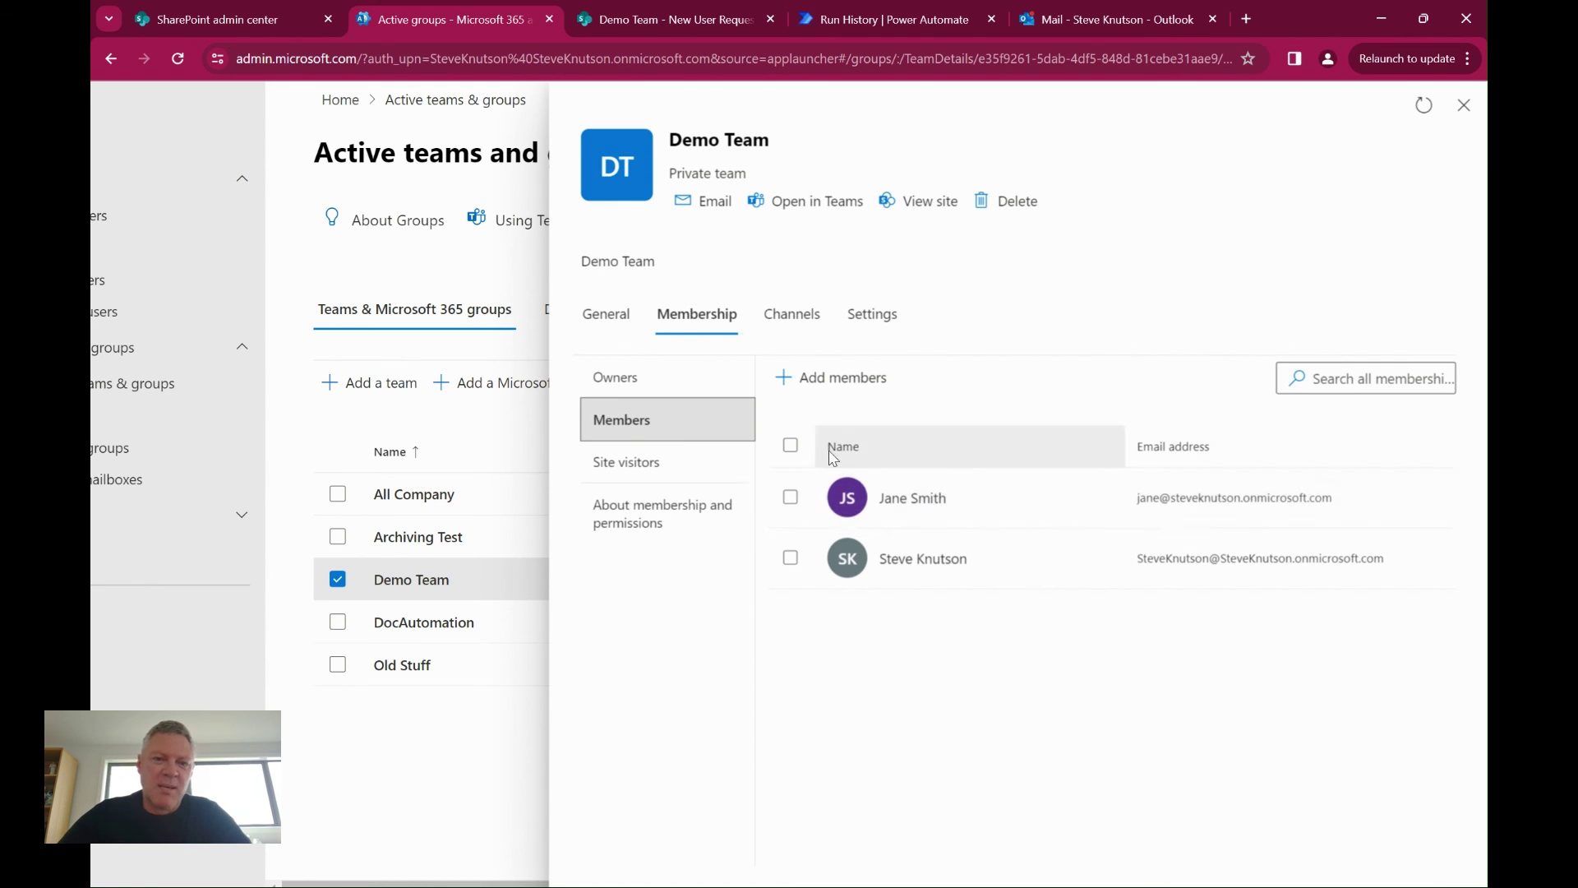